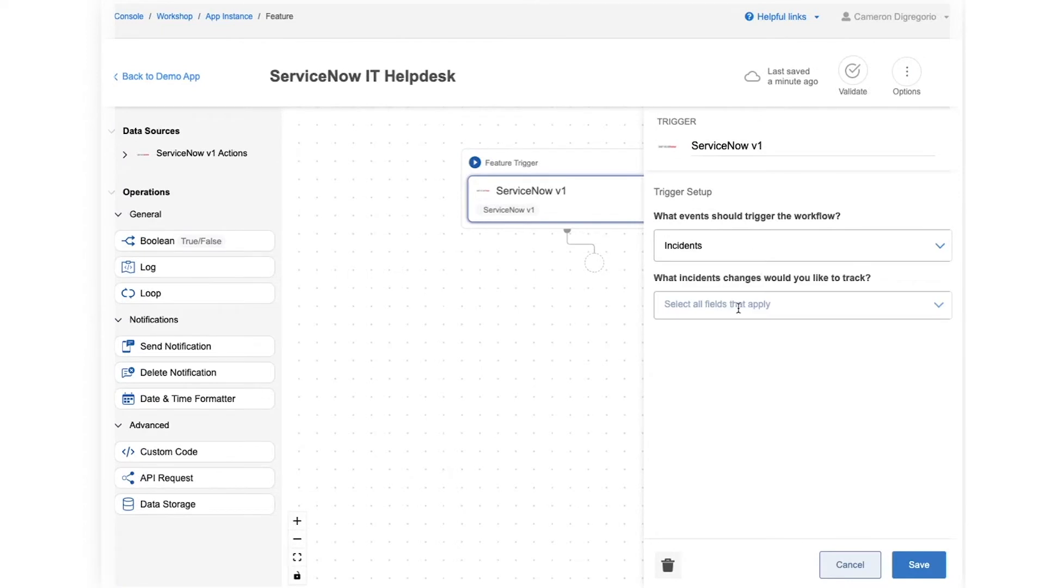
Step: Track changes to the Assigned To and State fields in the ServiceNow Incidents trigger
left_click(738, 308)
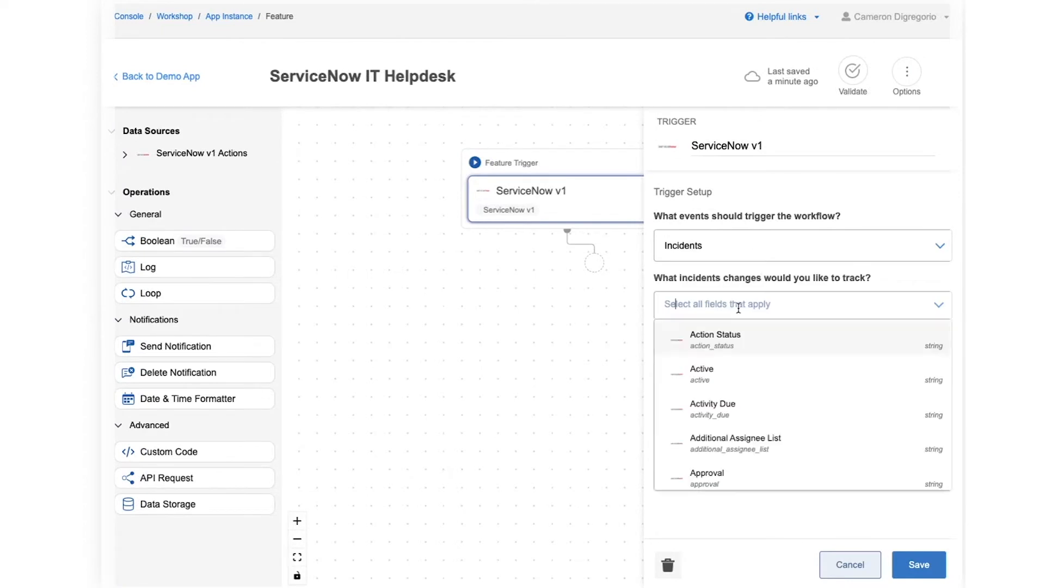
type("assign")
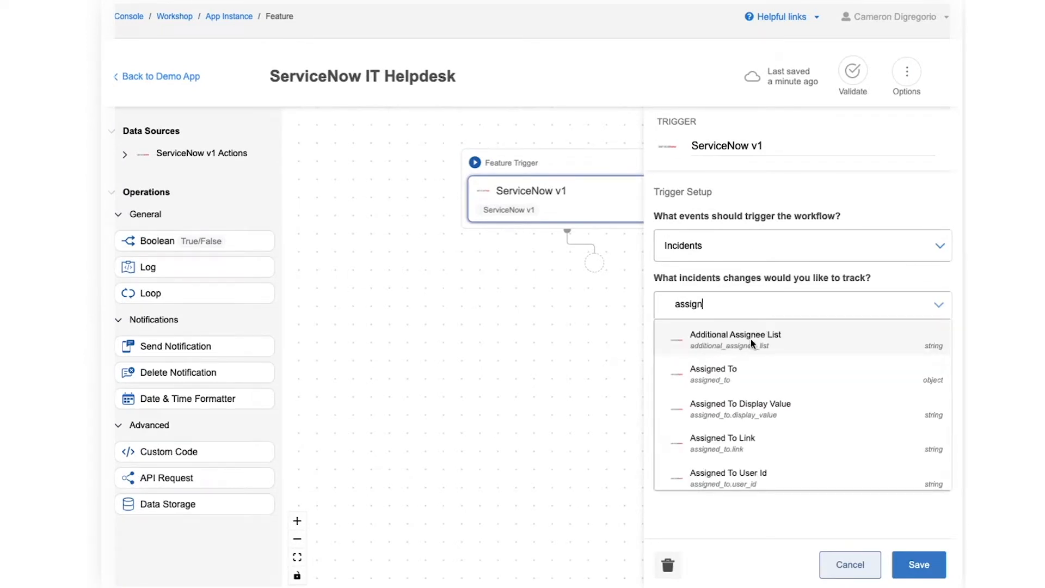
left_click(754, 368)
type("state")
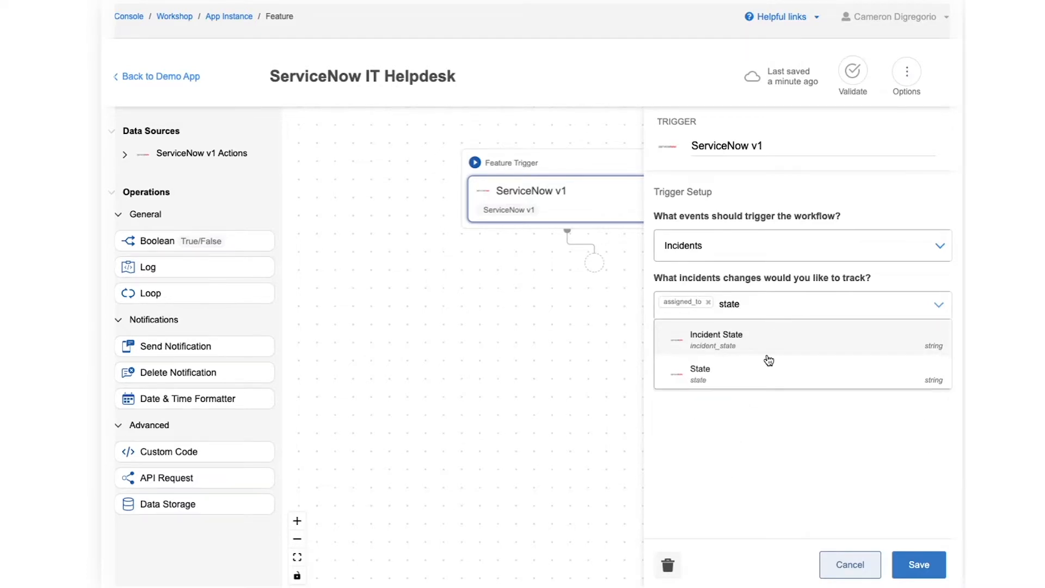
left_click(768, 361)
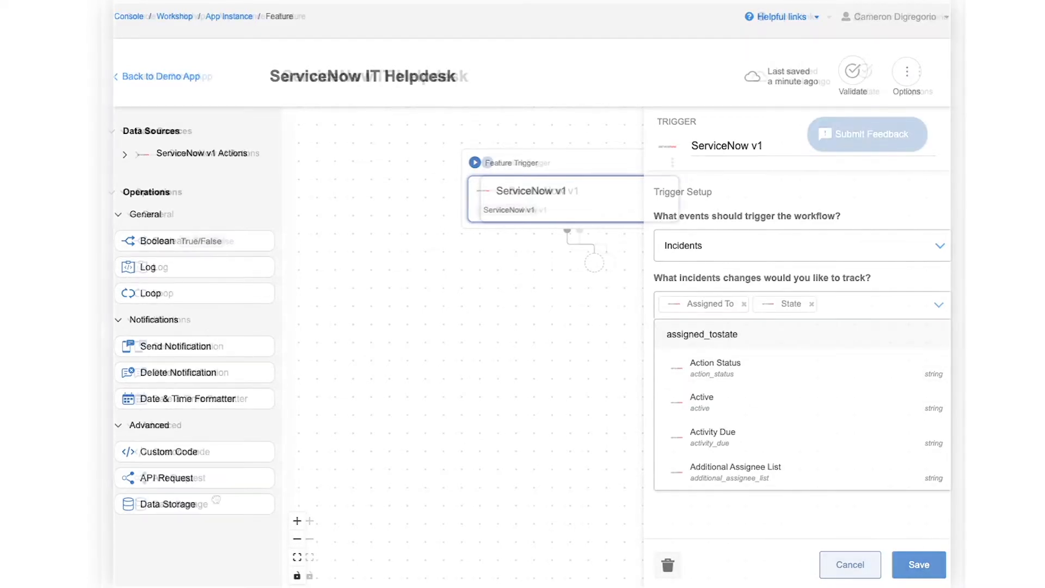
Step: Add a Boolean step directly after the ServiceNow feature trigger and open its settings
left_click_drag(206, 242, 681, 285)
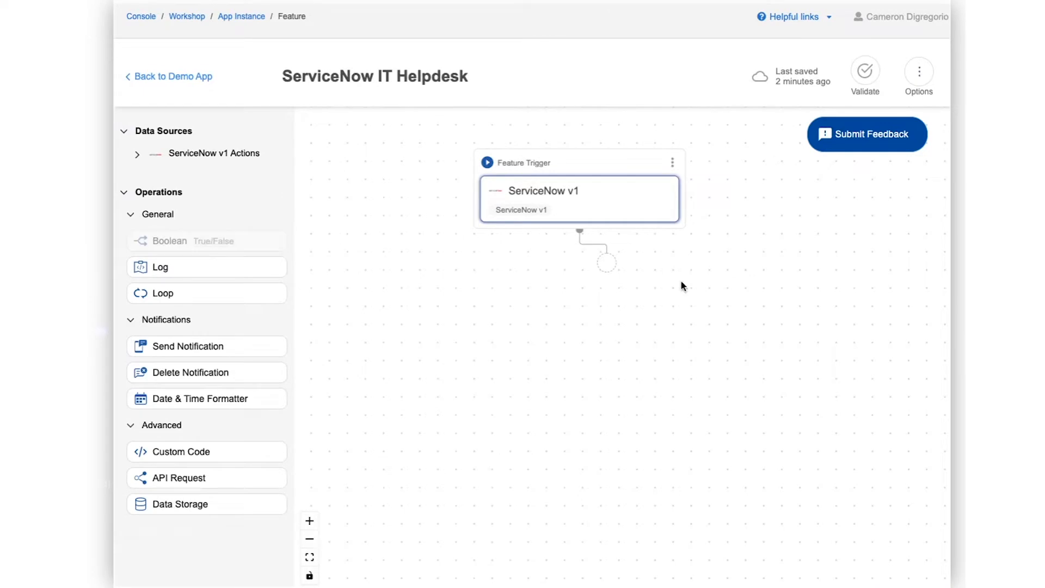
left_click_drag(609, 264, 608, 263)
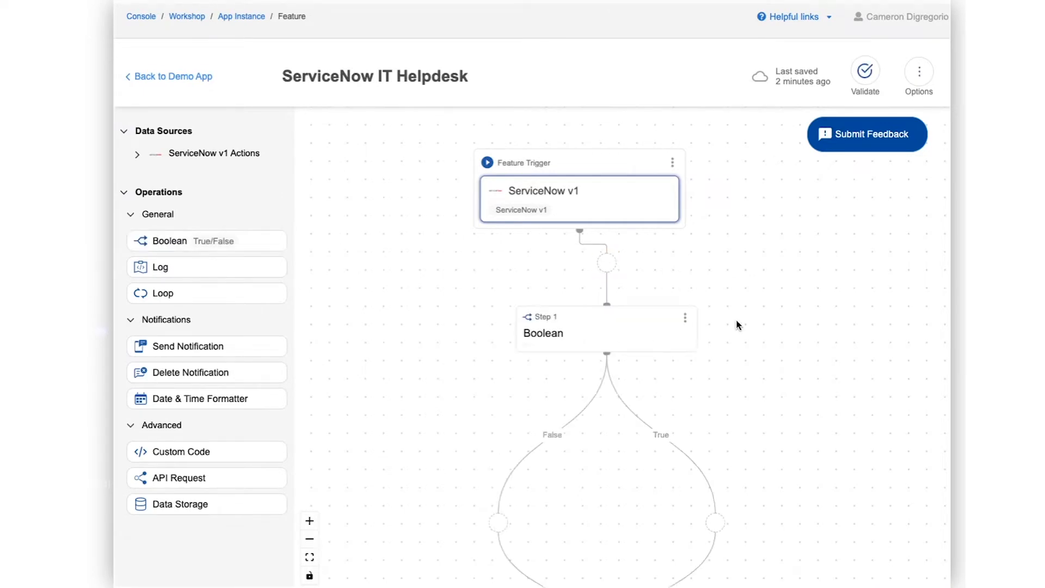
left_click(615, 324)
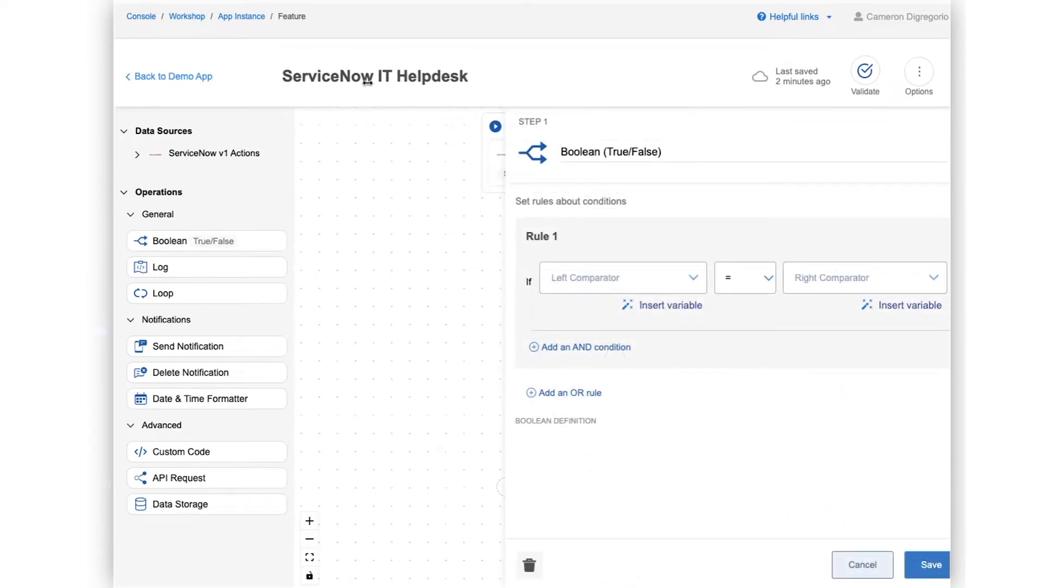
Step: Set the Boolean's first condition to check that the trigger's Assigned To field has value
left_click(611, 280)
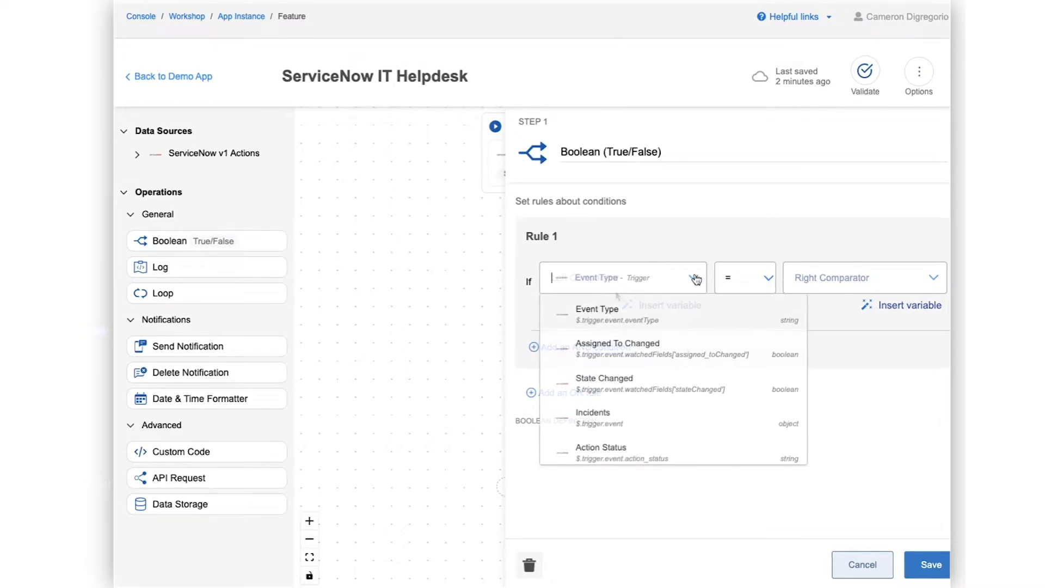
scroll(683, 407, "down", 6)
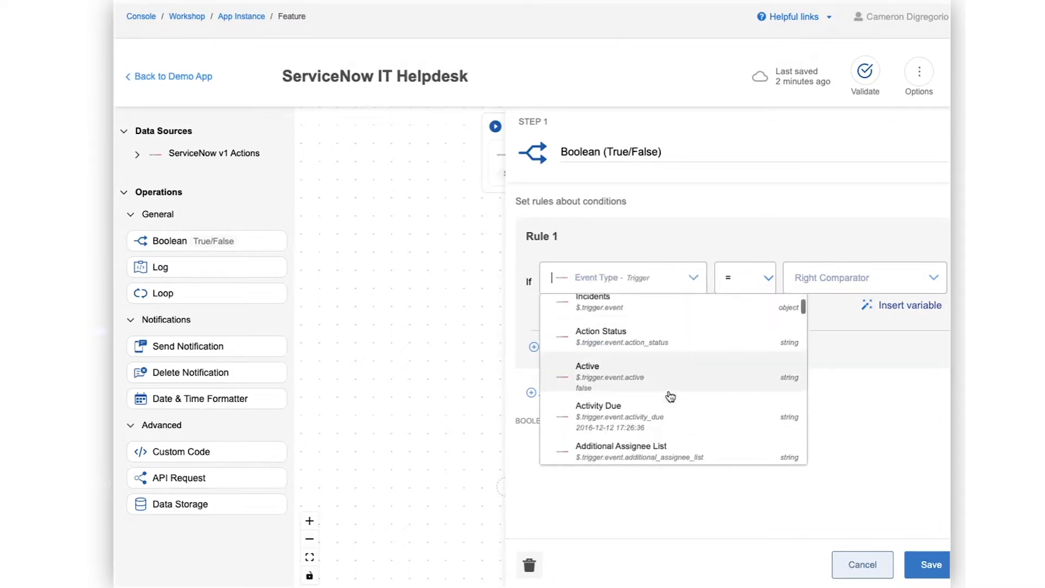
left_click(637, 384)
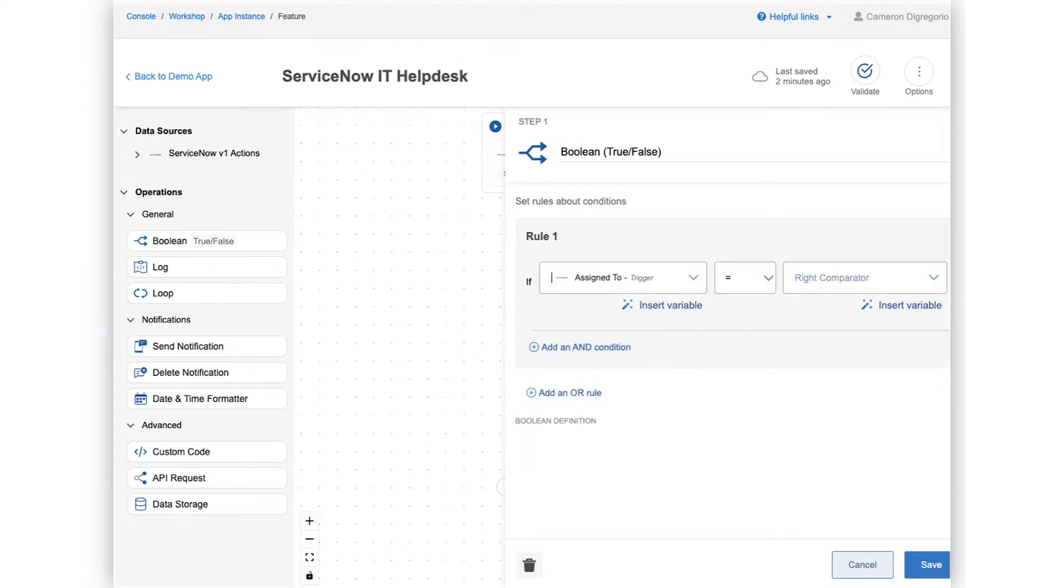
left_click(920, 279)
scroll(875, 368, "down", 2)
scroll(860, 348, "up", 2)
scroll(847, 327, "down", 1)
left_click(767, 284)
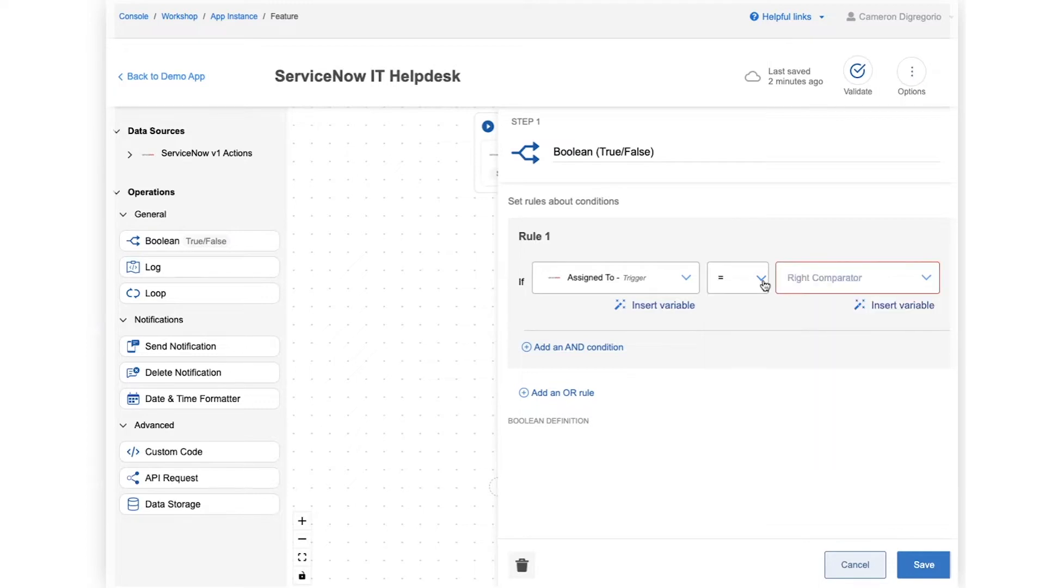
left_click(747, 354)
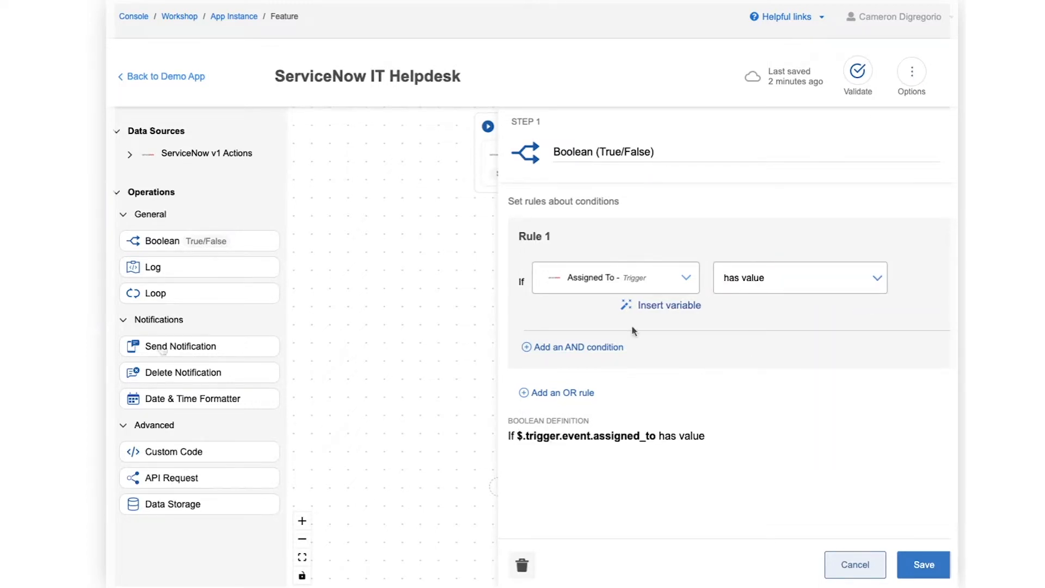
Step: Add an AND condition requiring the trigger's State Changed to equal true
left_click(578, 346)
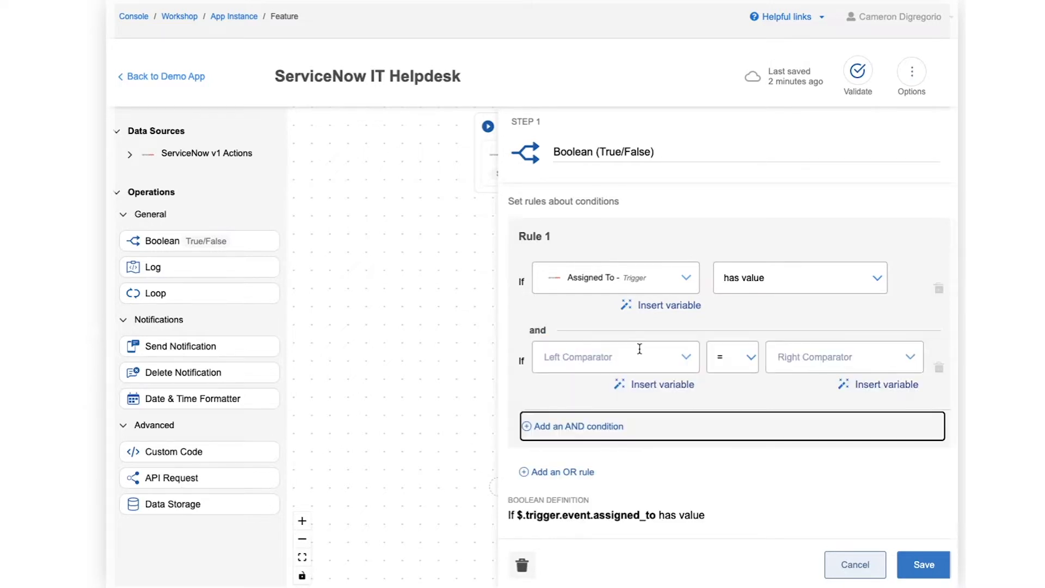
left_click(639, 354)
scroll(699, 422, "down", 1)
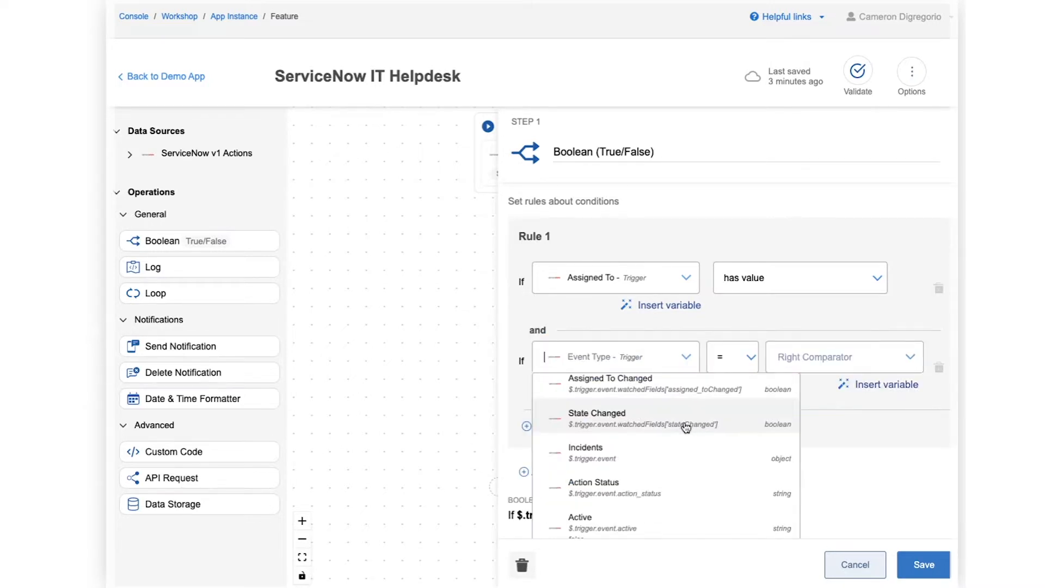
left_click(690, 424)
left_click(849, 357)
type("true")
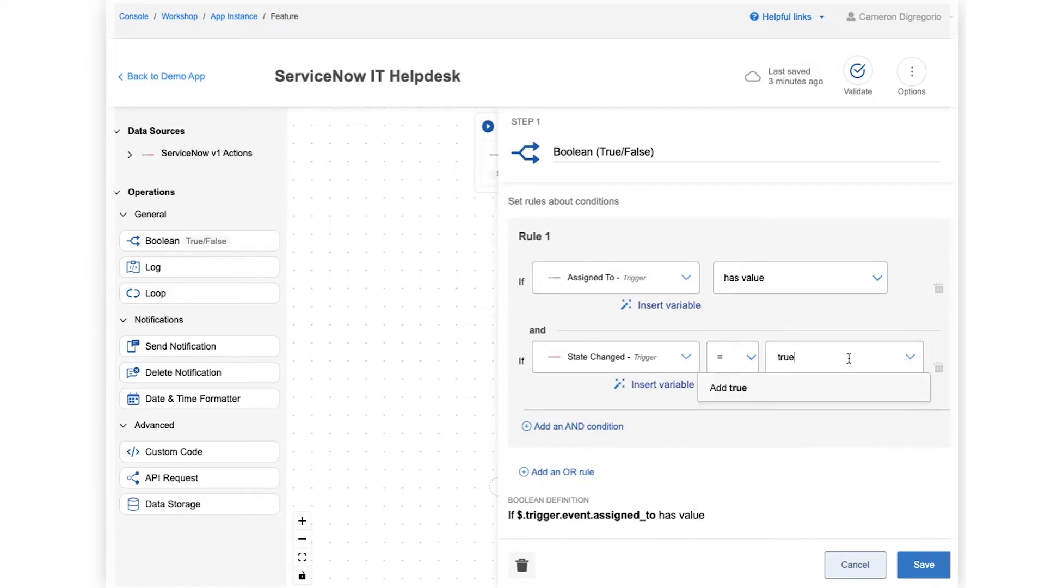
left_click(793, 392)
Step: Add another AND condition requiring the trigger's Event Type to equal CREATED, and save the Boolean step
left_click(578, 426)
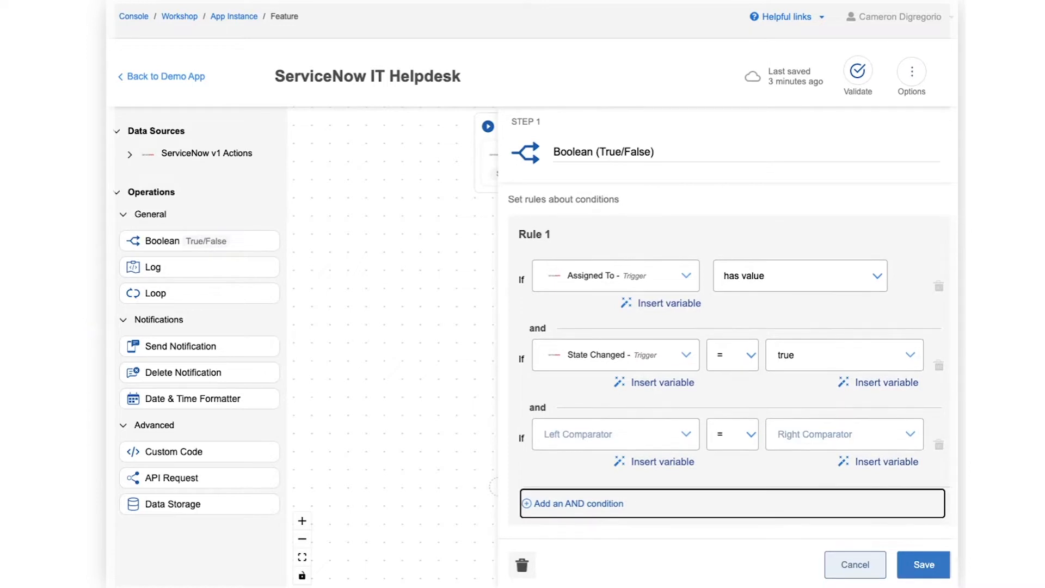
left_click(678, 439)
left_click(652, 473)
left_click(858, 434)
type("created")
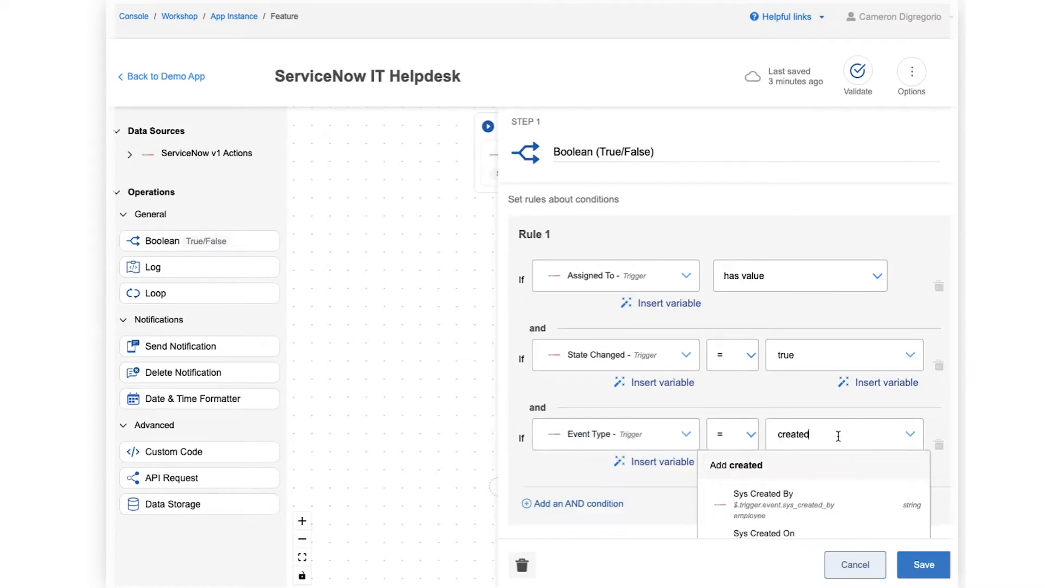
left_click(763, 469)
left_click(801, 435)
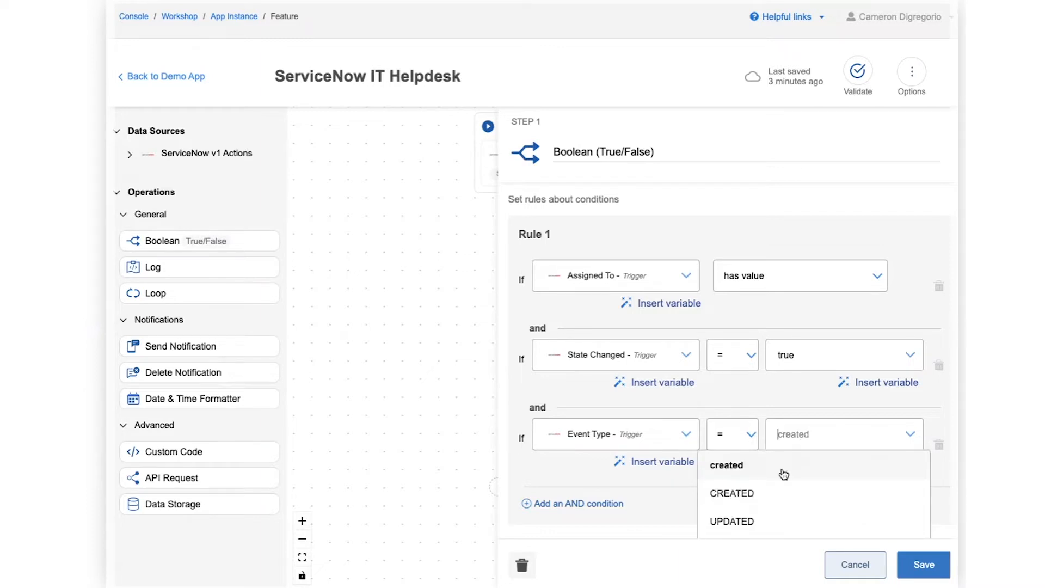
left_click(789, 493)
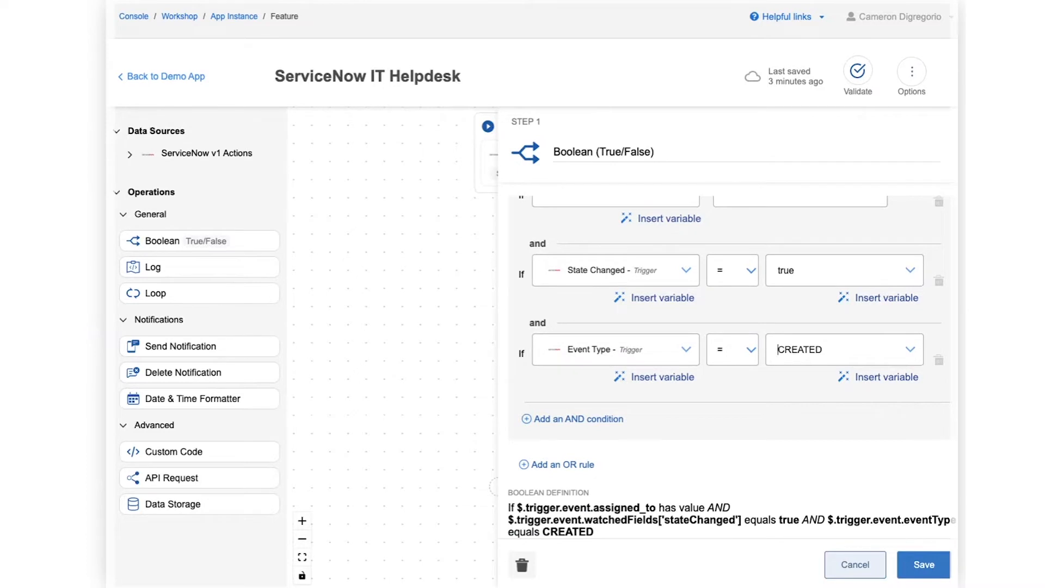
left_click(929, 566)
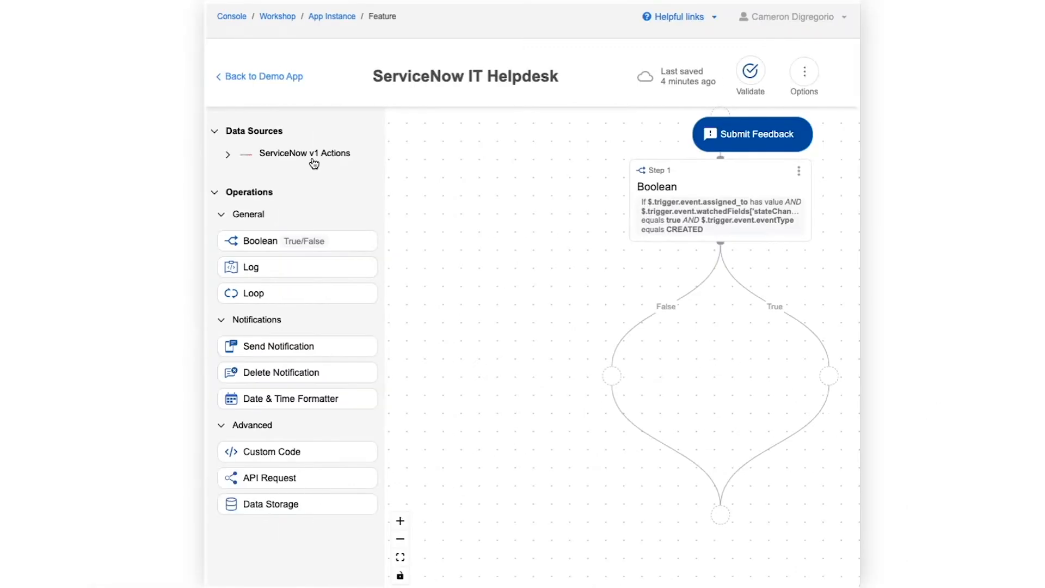
Step: Add the ServiceNow Get Contact By Id action to the Boolean's True branch
left_click(311, 155)
scroll(366, 370, "down", 4)
left_click_drag(326, 484, 830, 381)
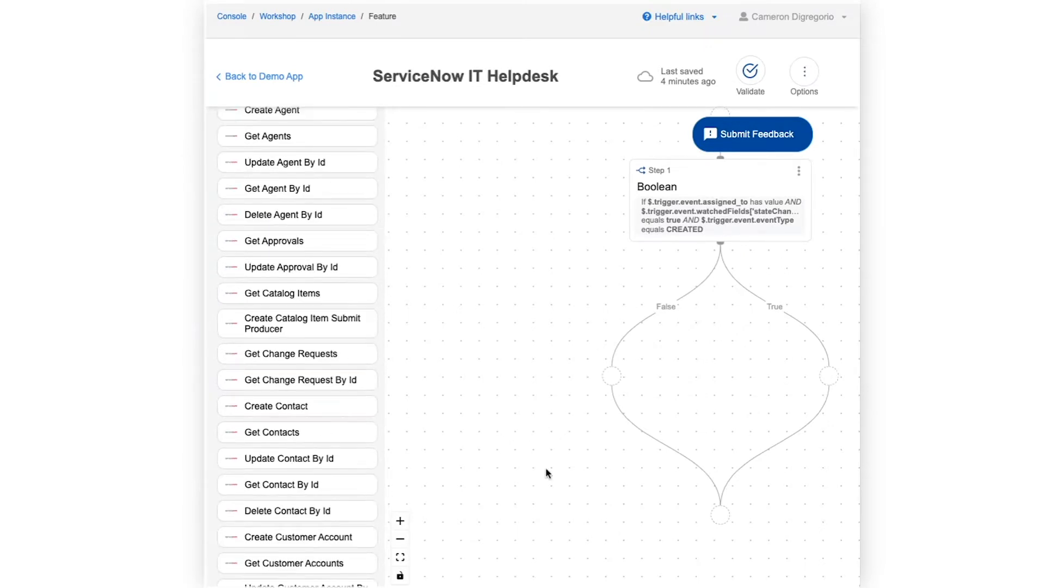
scroll(544, 467, "right", 1)
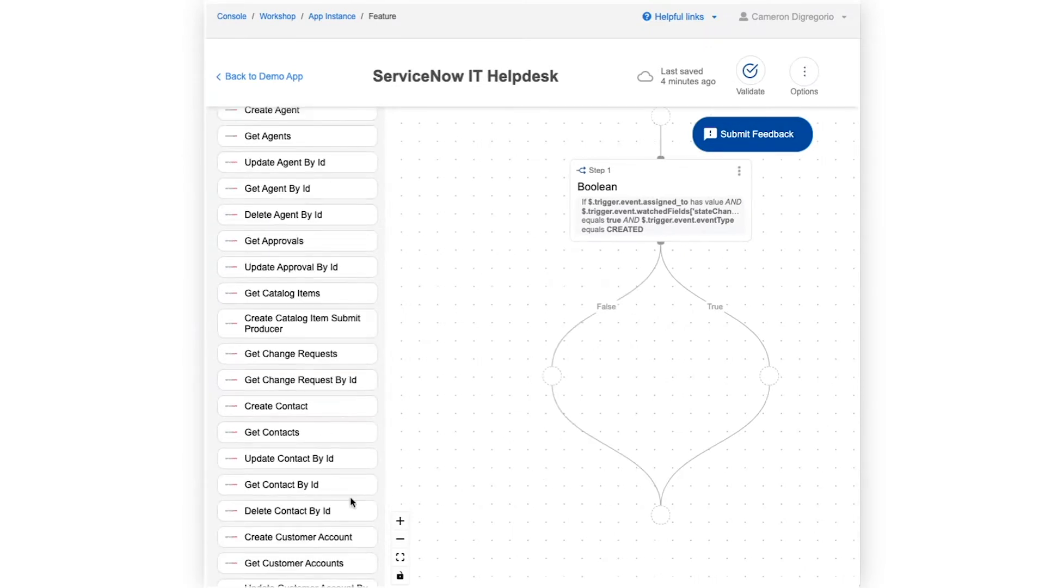
left_click_drag(308, 484, 775, 373)
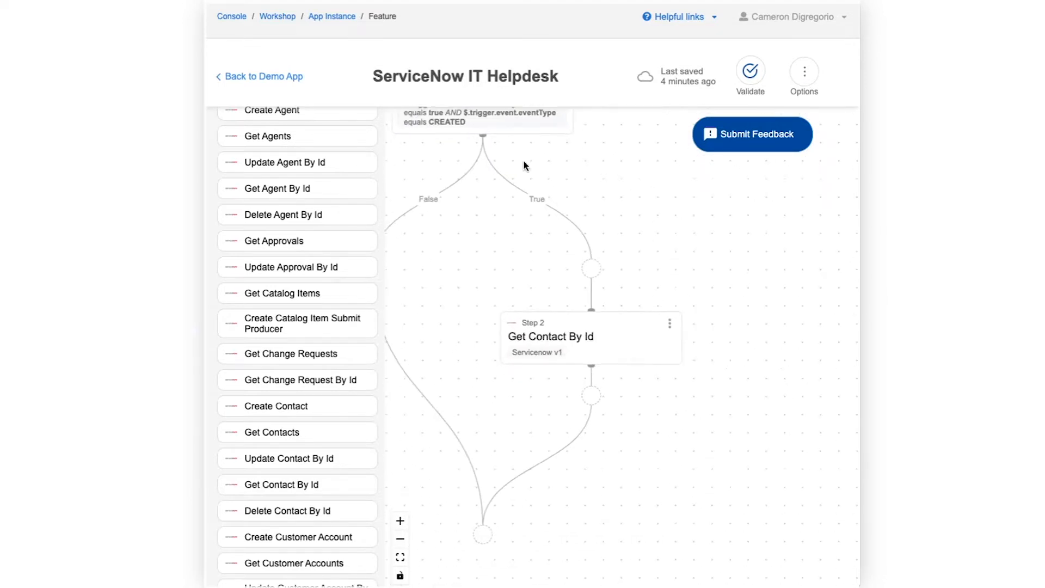
Step: Set the Get Contact By Id action's Id to the trigger's Assigned To - User Id variable and save it
left_click(638, 321)
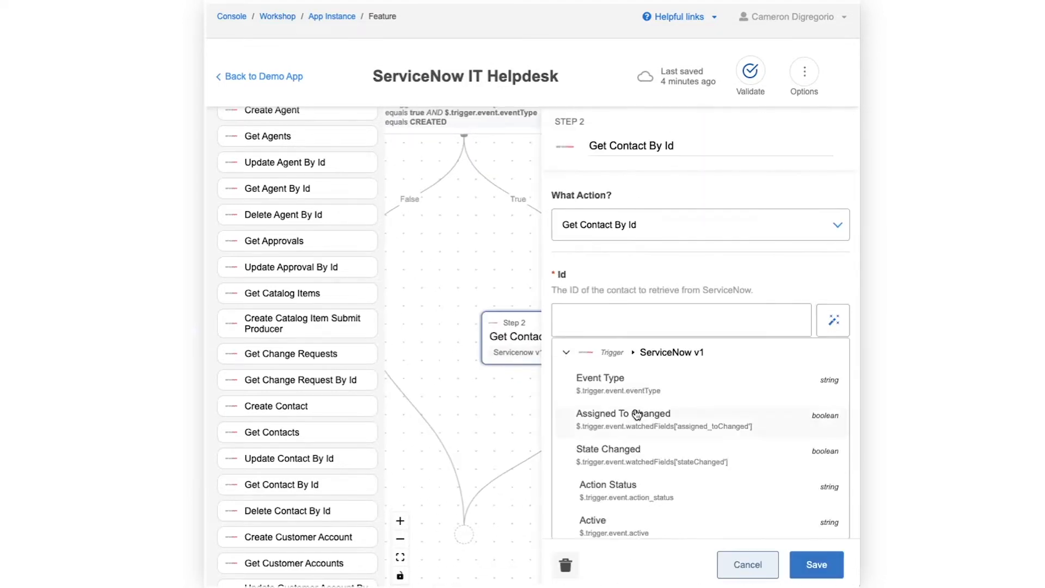
scroll(648, 409, "down", 5)
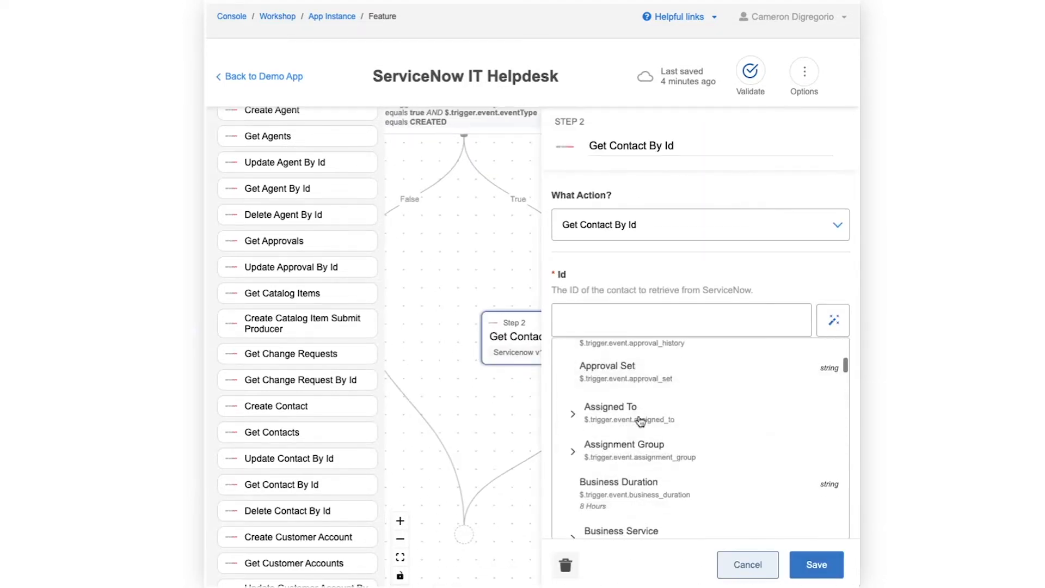
left_click(574, 415)
scroll(689, 460, "down", 2)
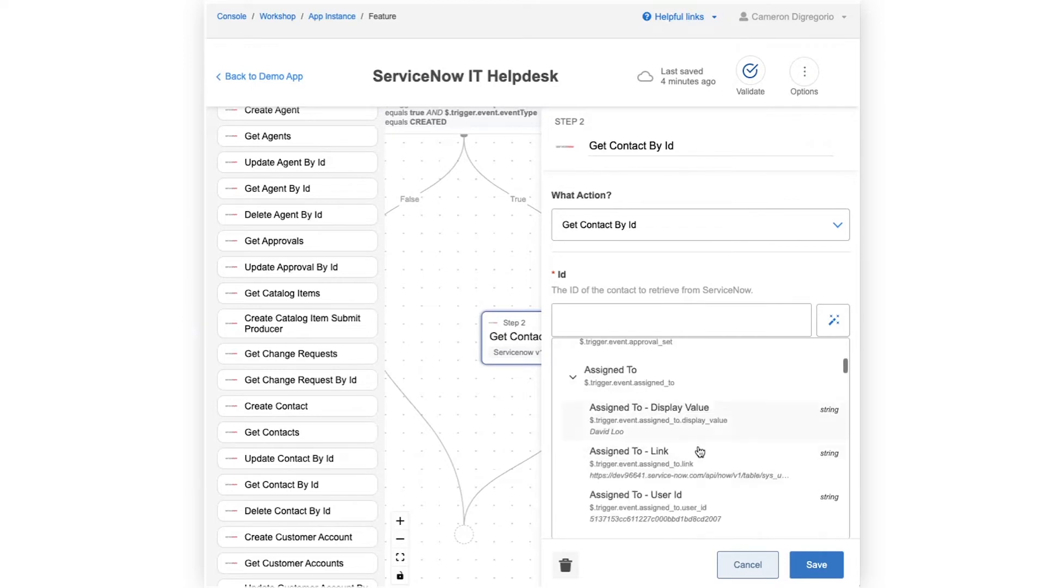
left_click(672, 482)
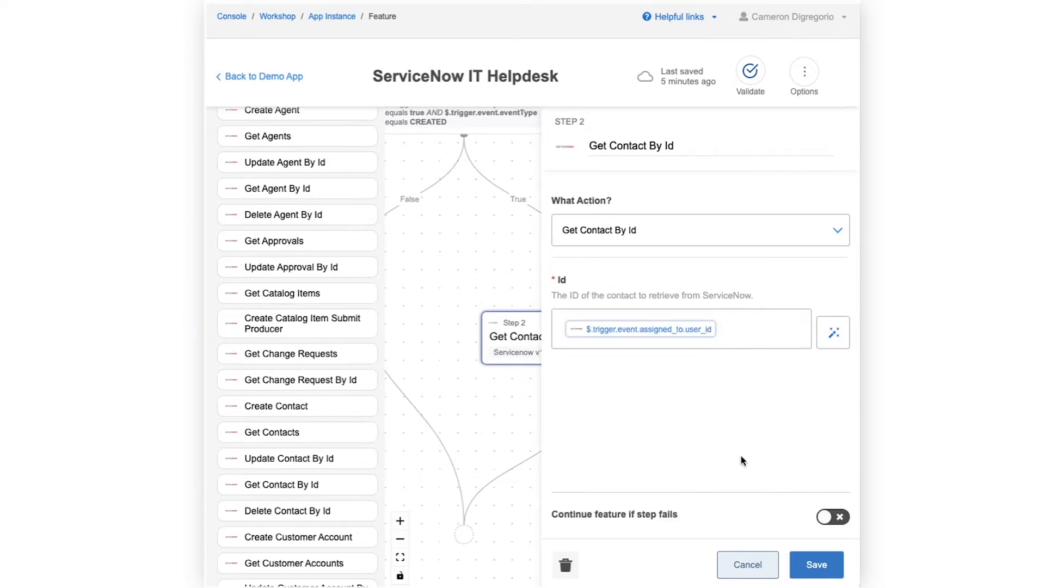
left_click(820, 567)
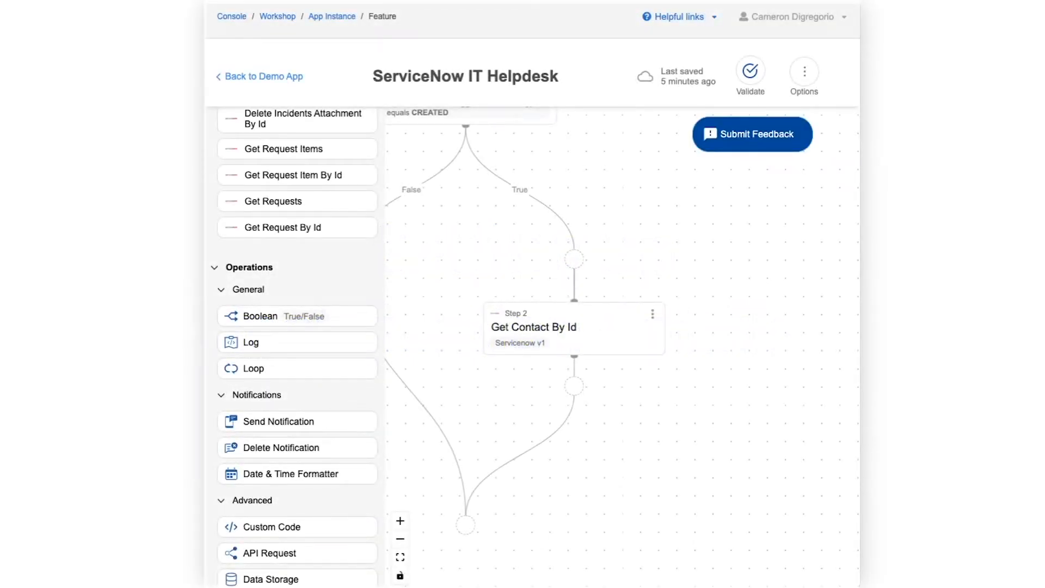
Step: Add a Send Notification step after Get Contact By Id and title it "a ticket has been created"
left_click_drag(278, 421, 548, 386)
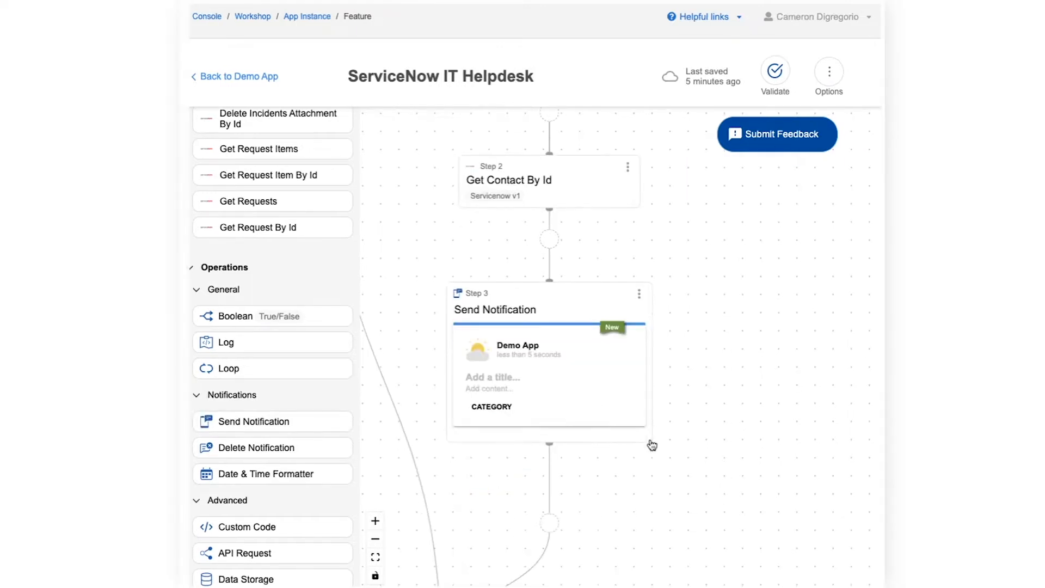
left_click(572, 374)
left_click(689, 294)
type("a")
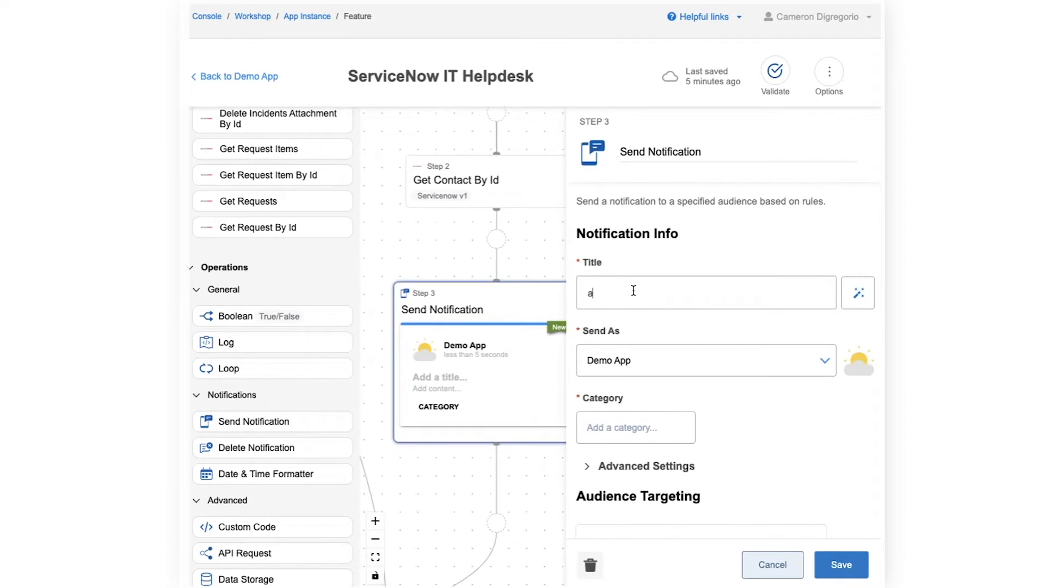
type(" ticket has been created")
Step: Set the notification's category to FYI
scroll(707, 359, "down", 1)
scroll(658, 305, "down", 1)
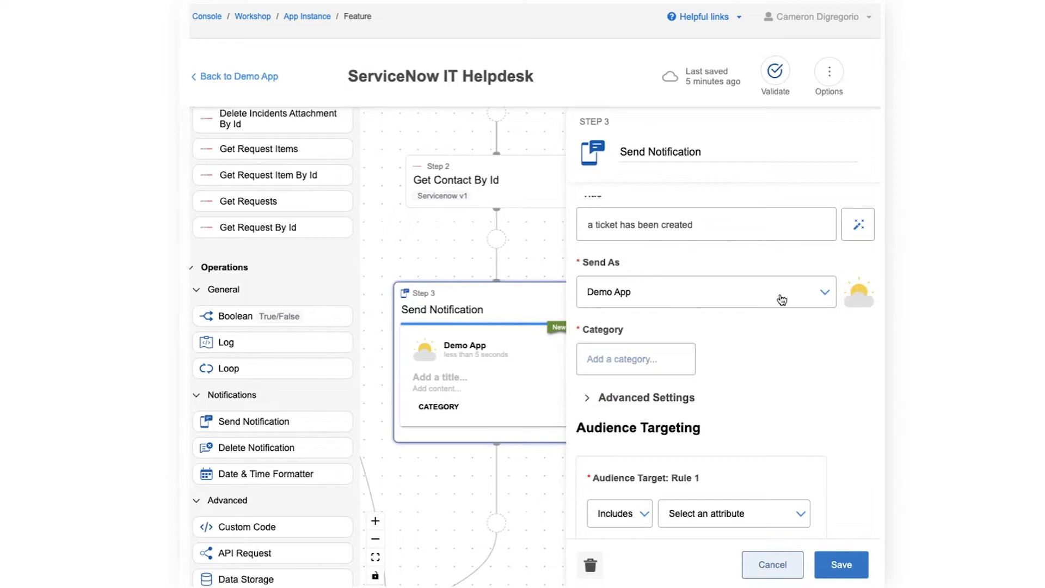
left_click(467, 413)
left_click(643, 356)
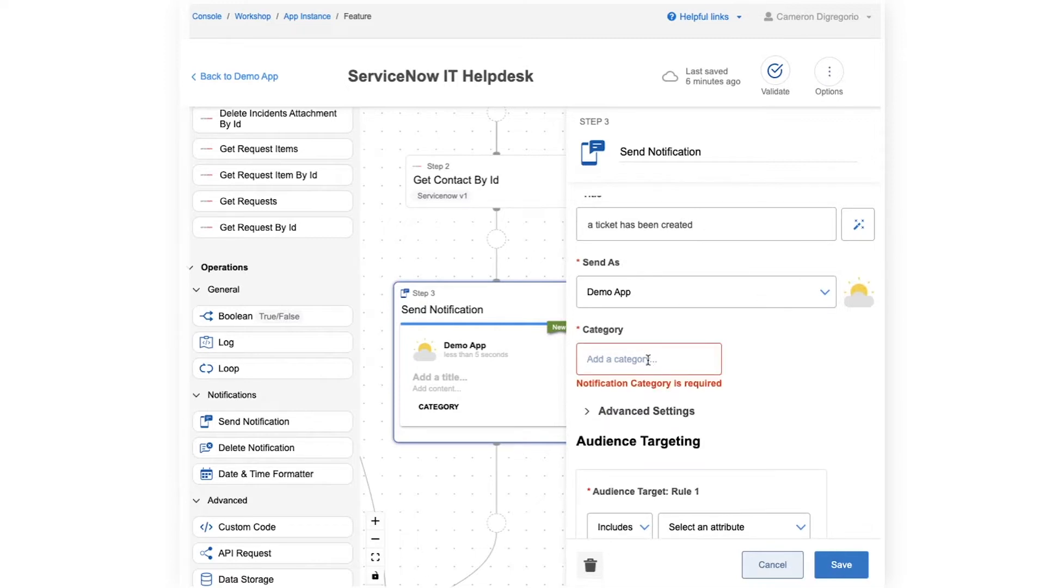
type("FYI")
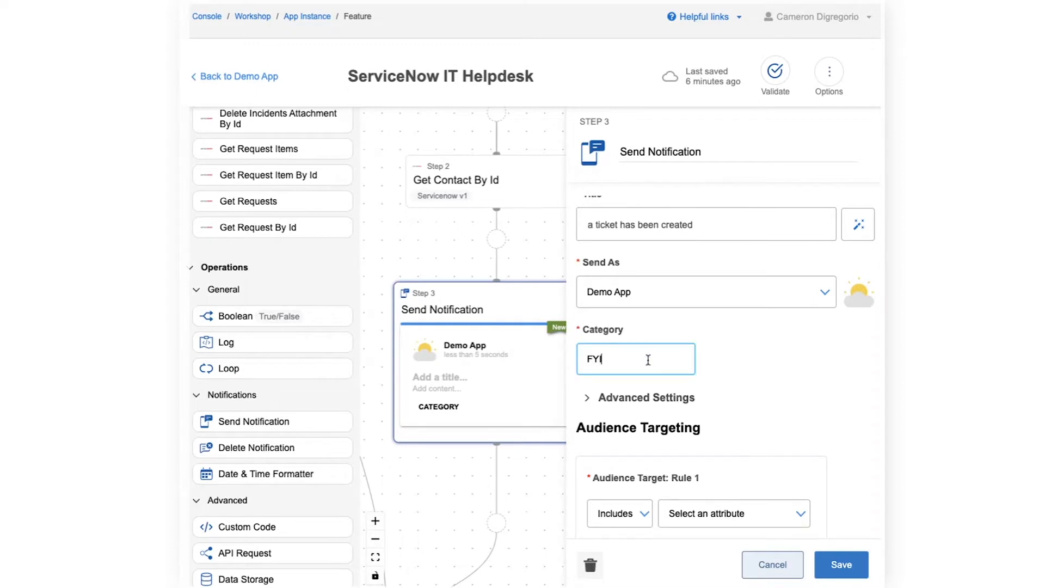
Step: Set the notification's first audience targeting rule to include an Individual
scroll(796, 346, "down", 3)
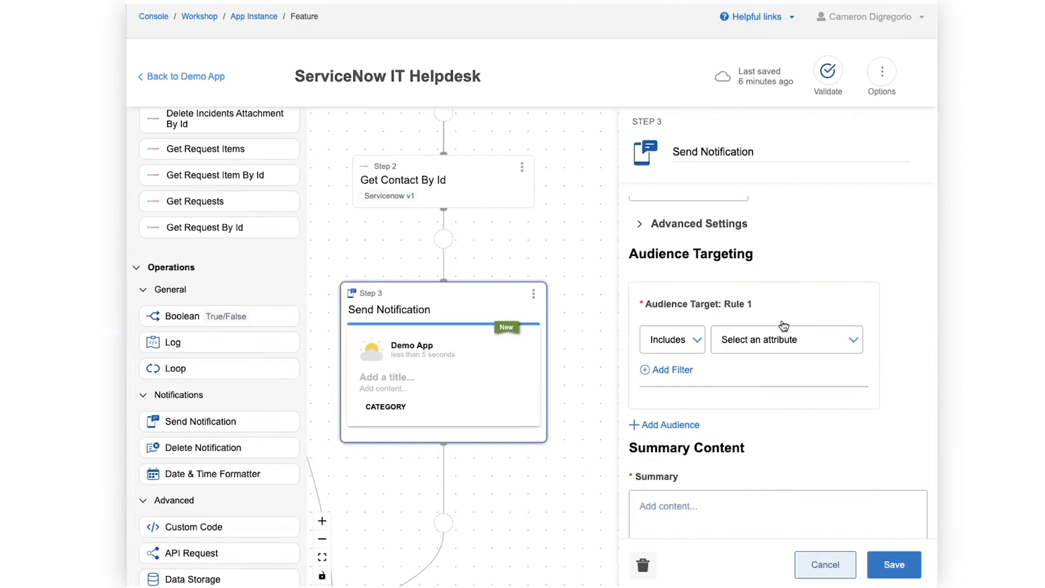
left_click(782, 326)
left_click(781, 356)
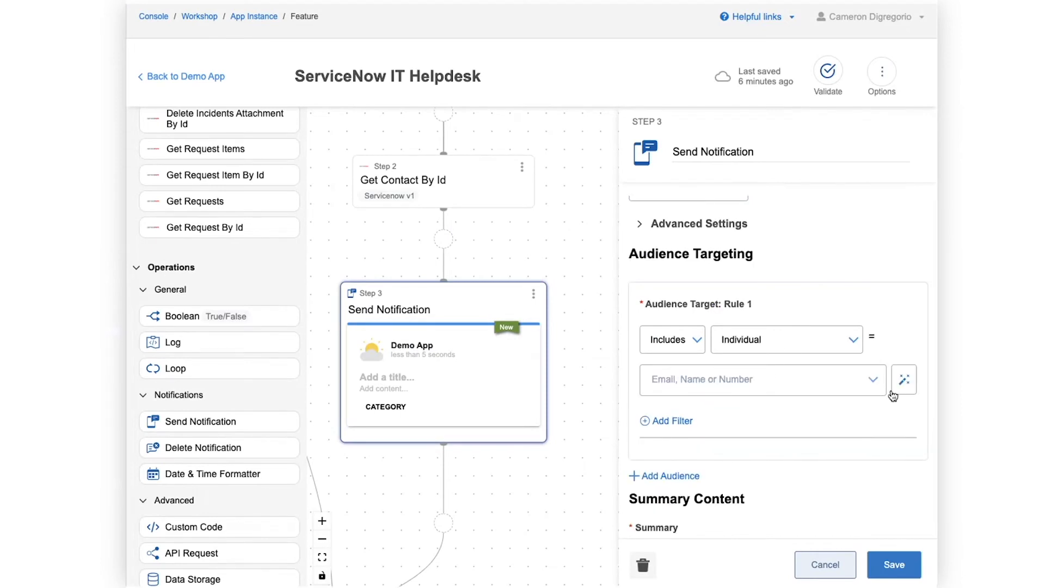
Step: Set the individual in the audience rule to the Email variable from the Get Contact By Id step
left_click(904, 379)
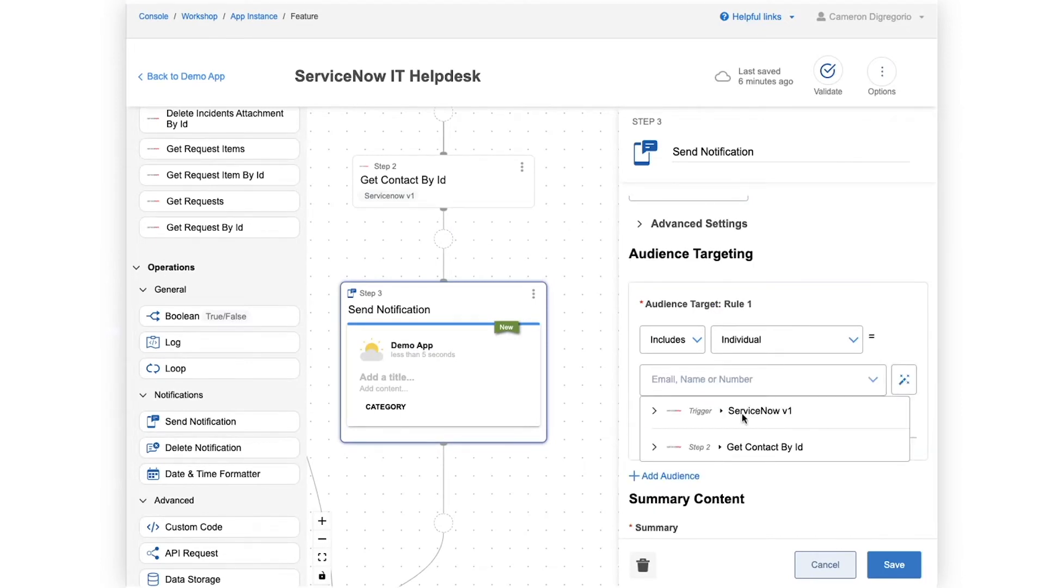
scroll(742, 416, "down", 1)
left_click(717, 427)
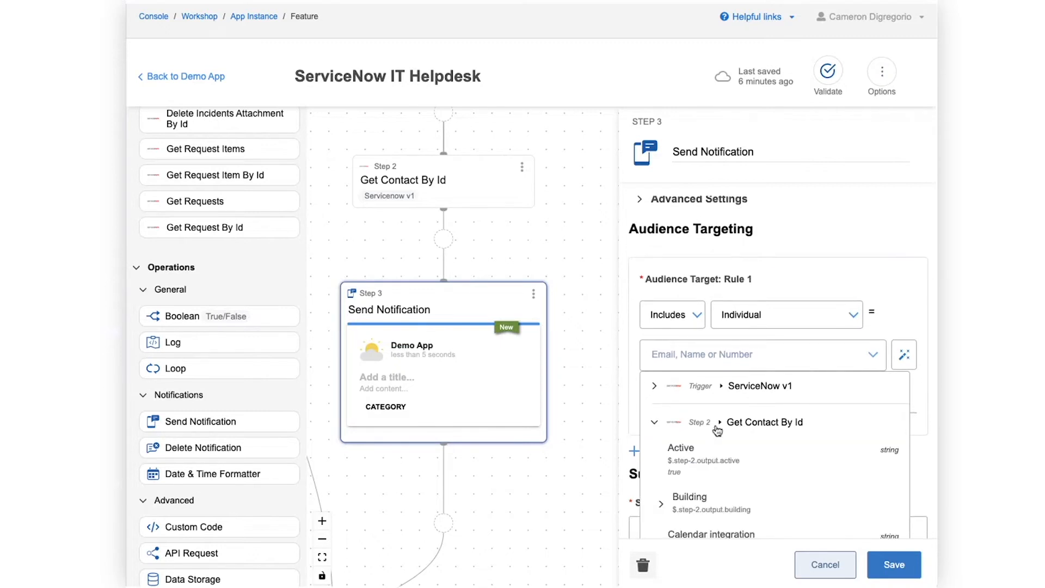
scroll(761, 434, "down", 1)
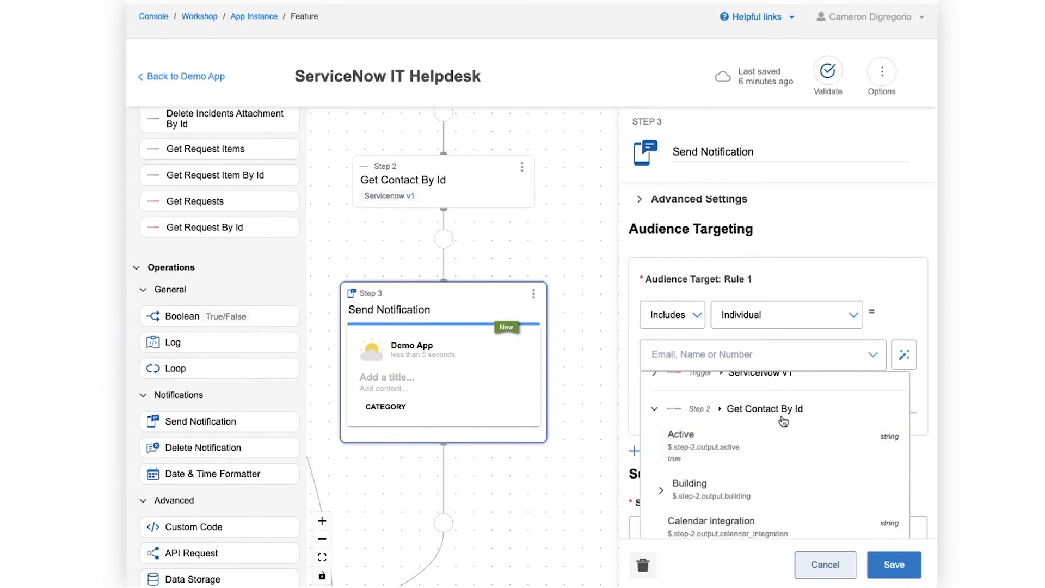
scroll(783, 473, "down", 12)
scroll(782, 471, "down", 5)
scroll(770, 462, "up", 15)
scroll(759, 454, "down", 4)
scroll(759, 456, "down", 4)
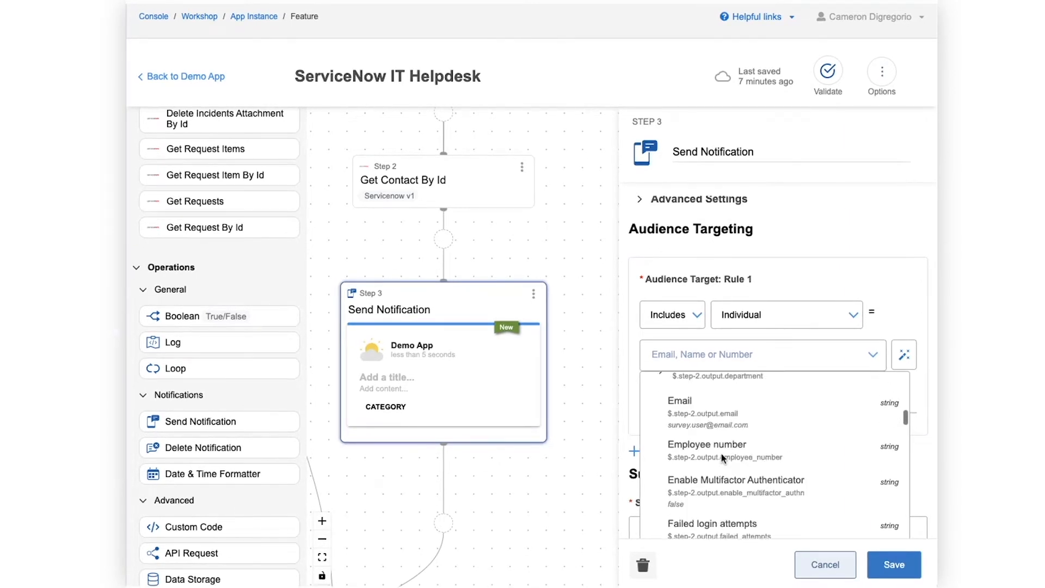
left_click(715, 415)
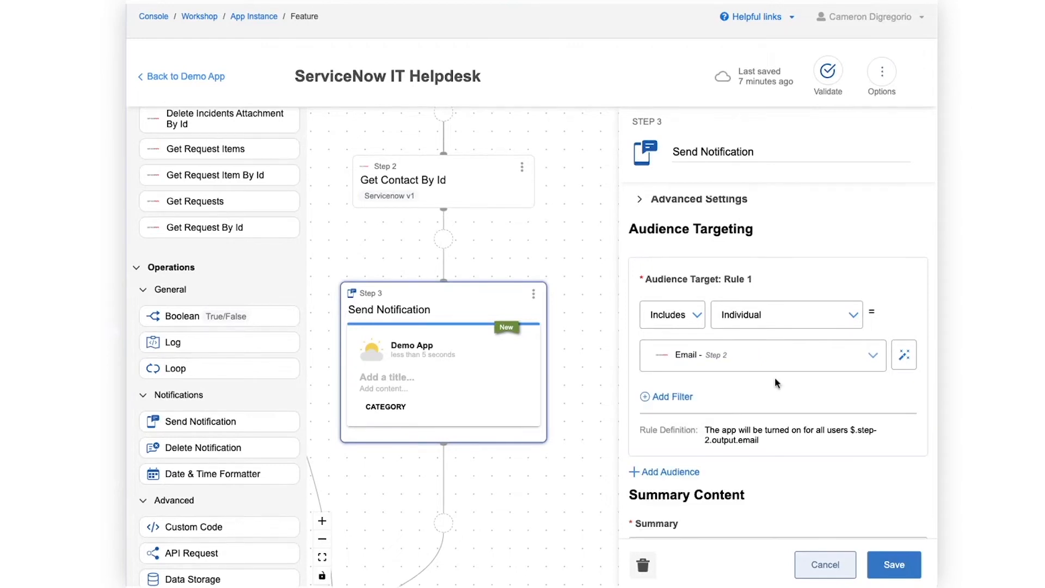
Step: Enter "Ticket has been created" as the notification's summary content
scroll(740, 372, "down", 4)
left_click(741, 373)
type("Ticket has been created")
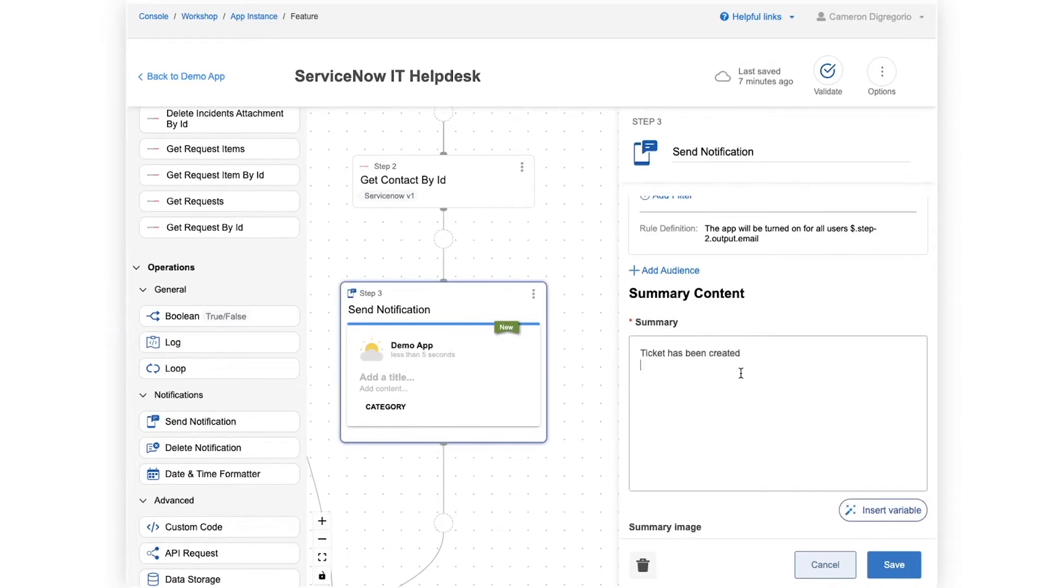
Step: Insert the ServiceNow trigger's short_description variable below the summary text
left_click(877, 511)
scroll(779, 491, "down", 2)
left_click(750, 415)
scroll(770, 478, "down", 5)
scroll(769, 475, "down", 15)
scroll(769, 476, "down", 3)
left_click(713, 492)
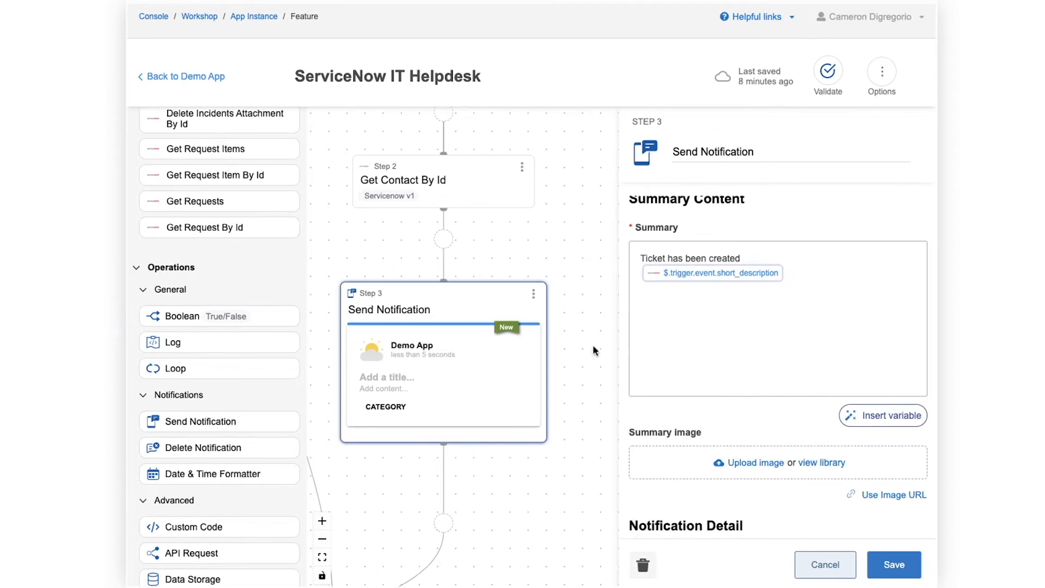
Step: Add a Label Value block to the Notification Detail and set its label to "Incident Number"
scroll(707, 291, "down", 1)
scroll(780, 282, "down", 5)
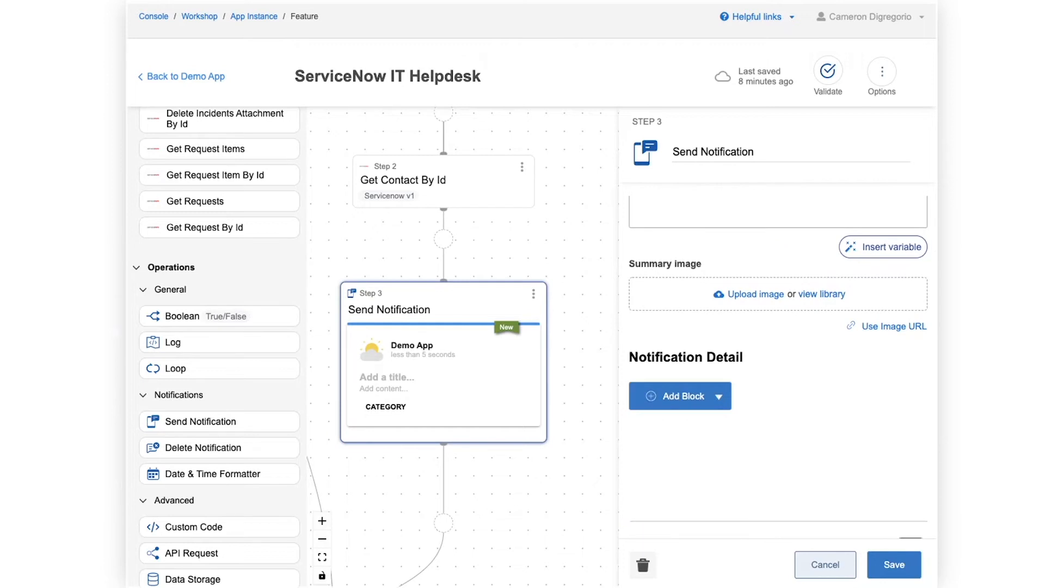
left_click(717, 396)
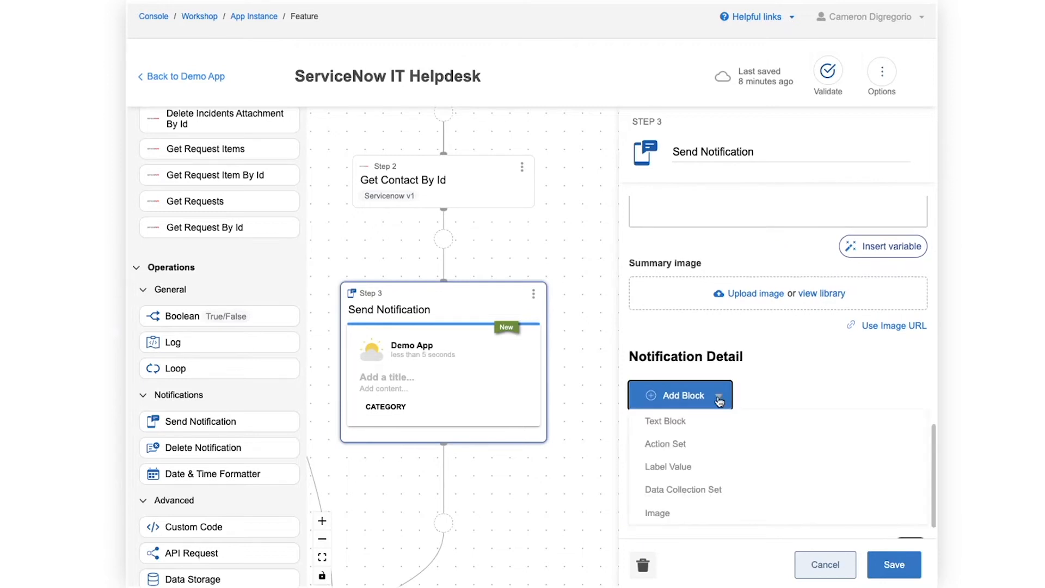
left_click(723, 466)
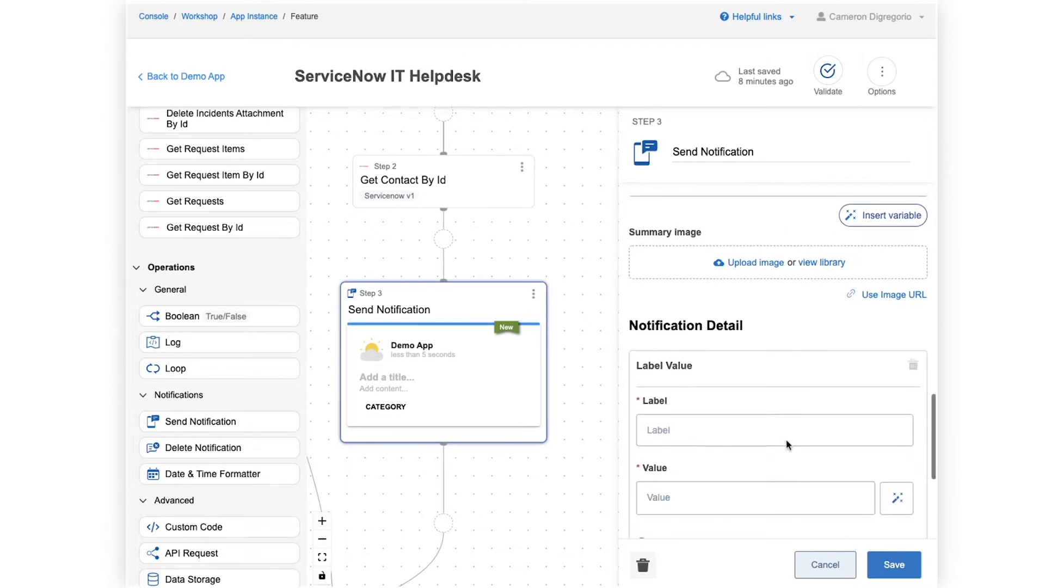
type("Inv")
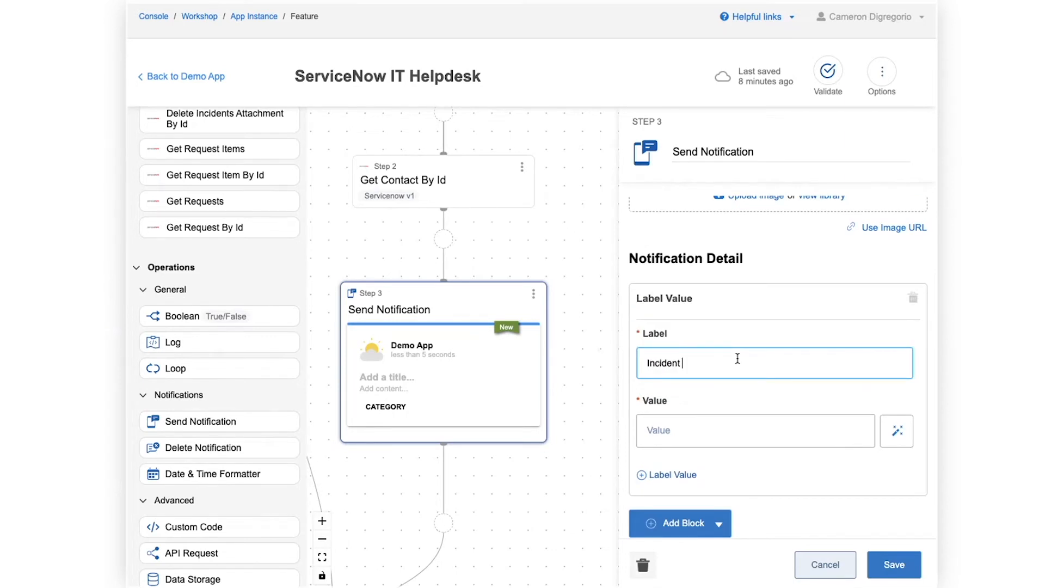
Step: Set the Incident Number value to the ServiceNow trigger's number variable
left_click(902, 435)
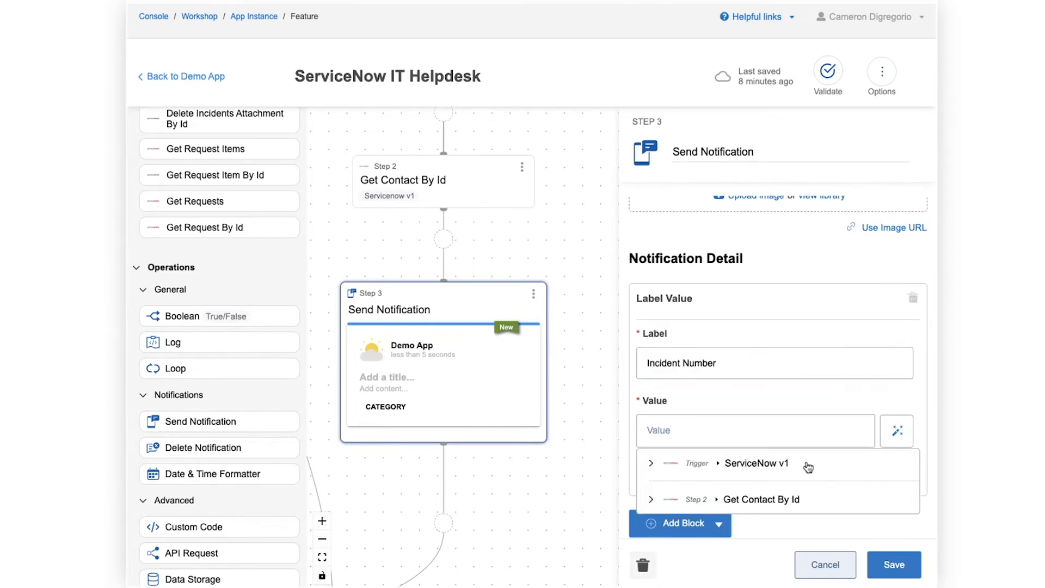
left_click(808, 466)
scroll(772, 497, "down", 20)
scroll(772, 498, "down", 3)
left_click(773, 494)
Step: Add a second label-value pair to the block and label it "Description"
scroll(804, 422, "down", 4)
left_click(675, 376)
scroll(674, 371, "down", 2)
left_click(674, 365)
type("Description")
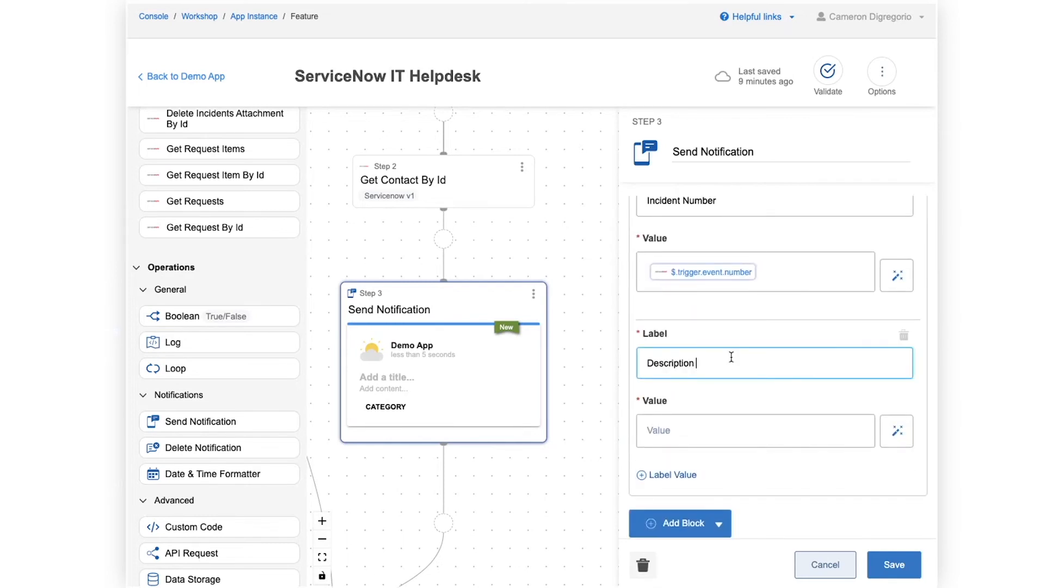
Step: Set the Description value to the ServiceNow trigger's description variable
left_click(897, 430)
left_click(713, 462)
scroll(784, 487, "down", 10)
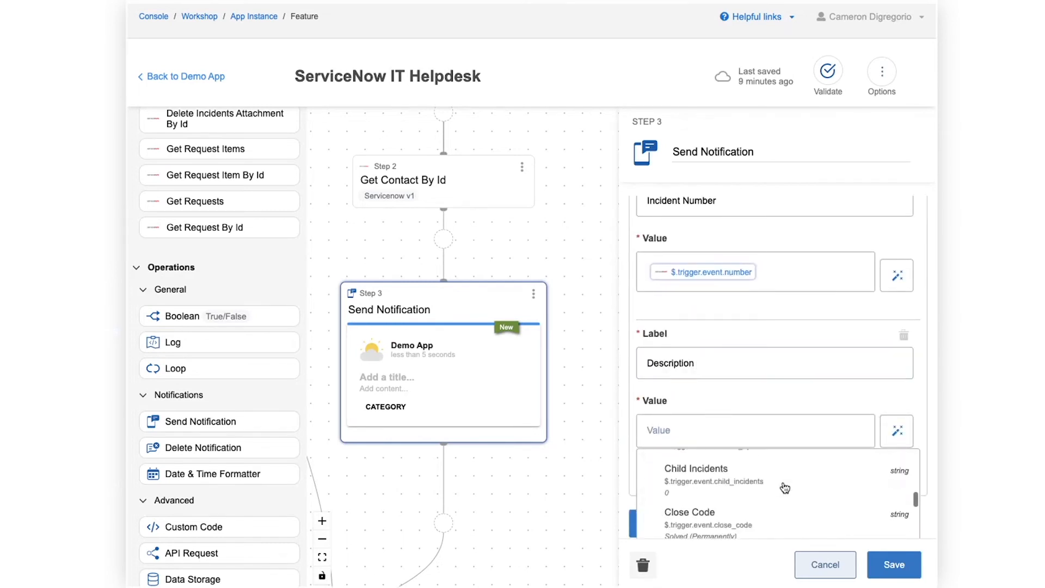
left_click(764, 496)
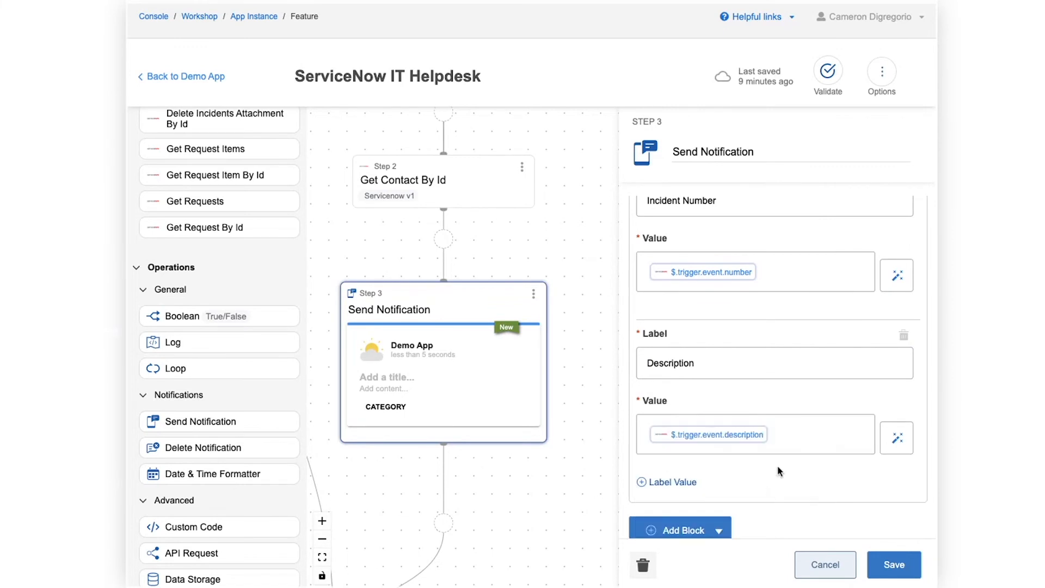
Step: Add an Action Set block to the Notification Detail and label its first action "Ticket"
scroll(778, 467, "down", 1)
scroll(764, 439, "down", 1)
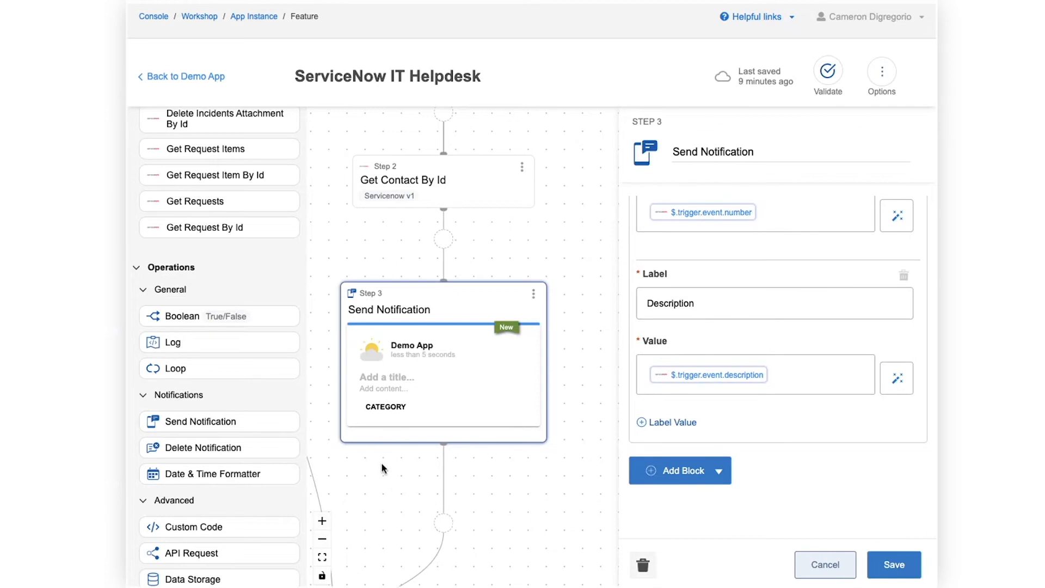
scroll(766, 458, "down", 1)
left_click(707, 410)
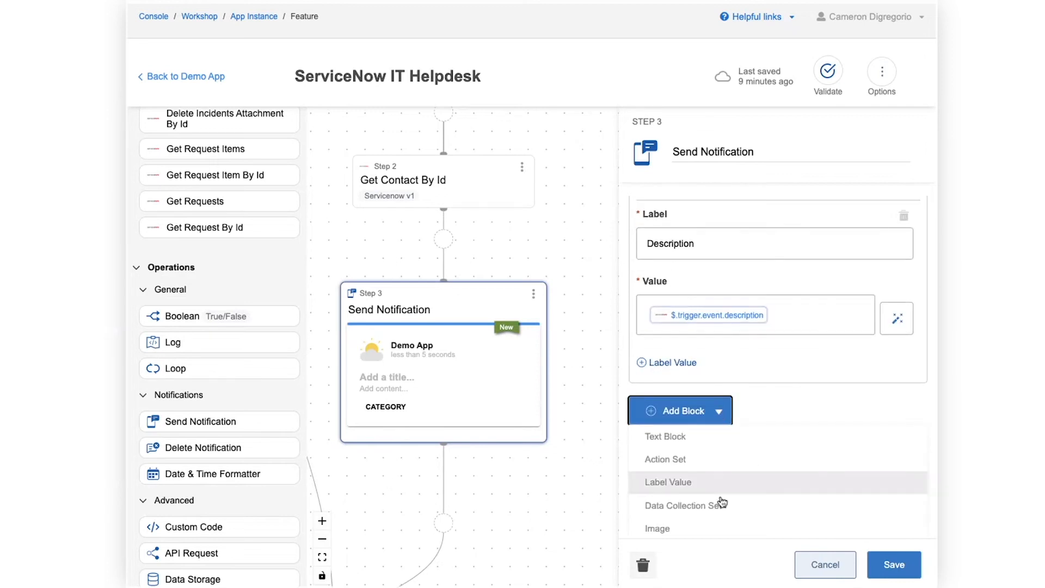
left_click(693, 434)
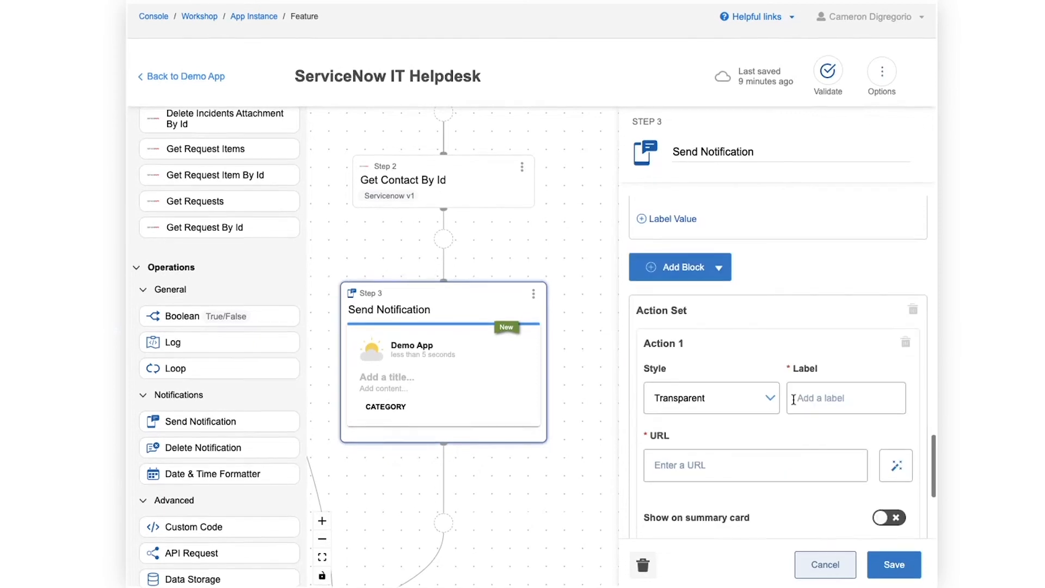
left_click(521, 363)
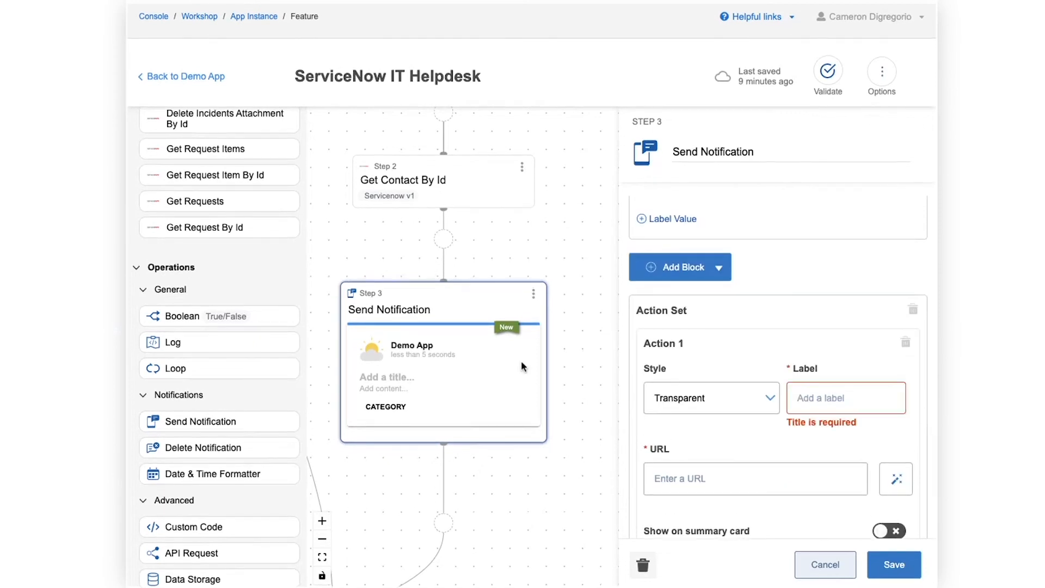
left_click(821, 395)
type("Ticket")
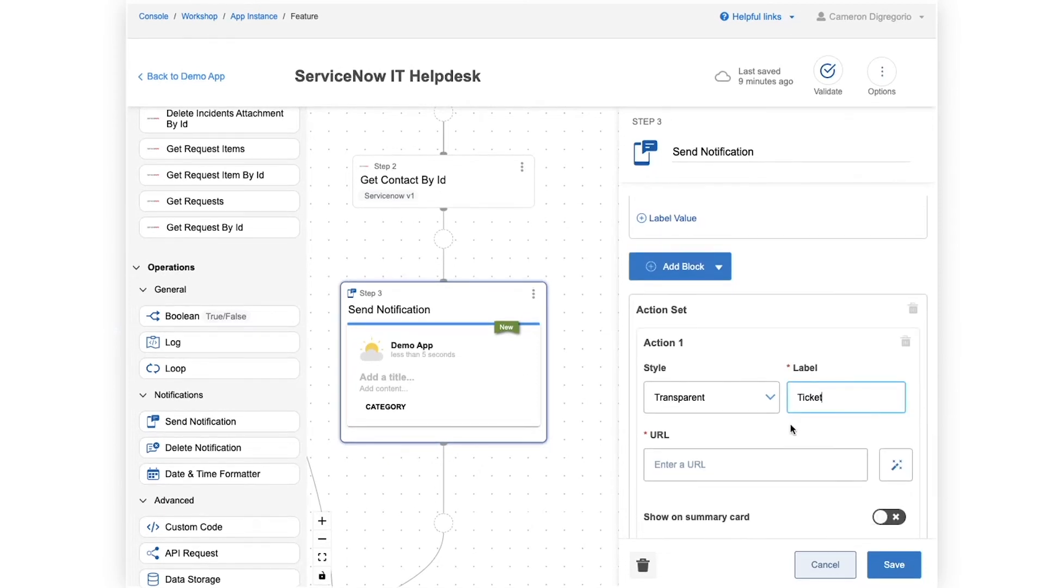
scroll(793, 430, "down", 2)
left_click(327, 371)
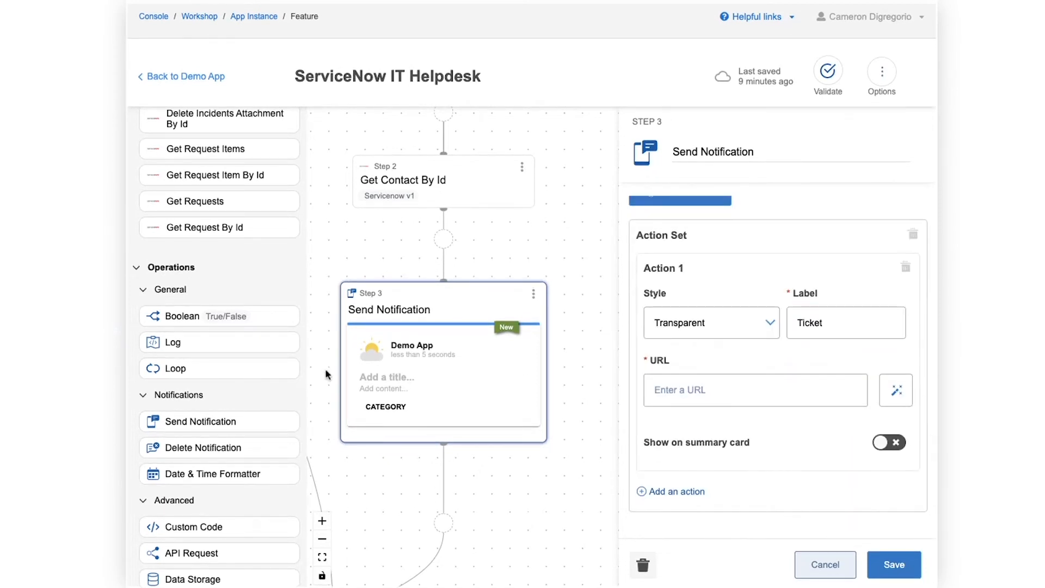
Step: Set the Ticket action's URL to the ServiceNow trigger's incident_url variable
left_click(896, 390)
left_click(794, 420)
scroll(772, 492, "down", 8)
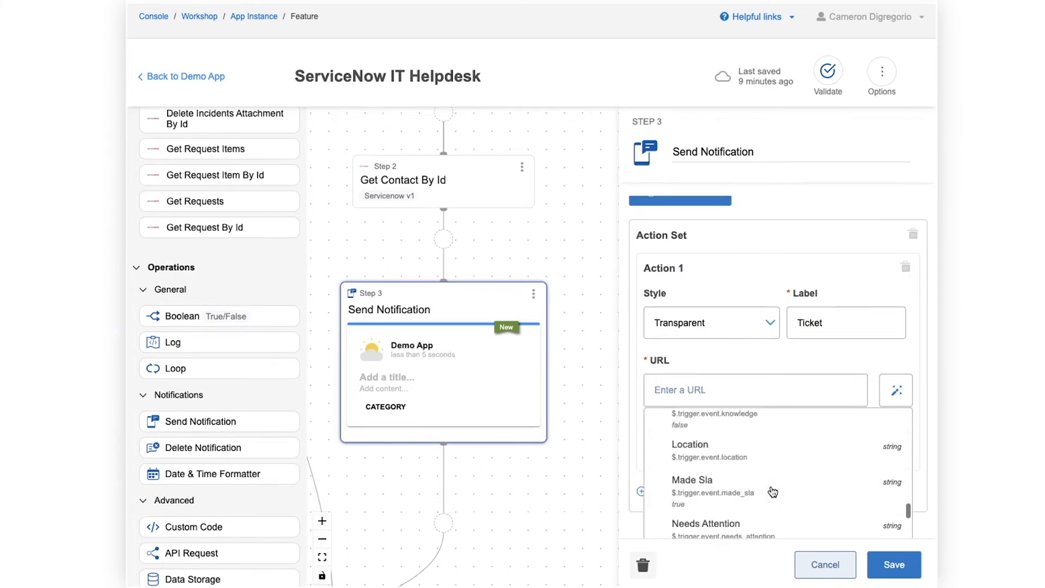
scroll(772, 492, "up", 3)
left_click(772, 492)
Step: Show the Ticket action on the summary card and save the Send Notification step
scroll(788, 413, "down", 1)
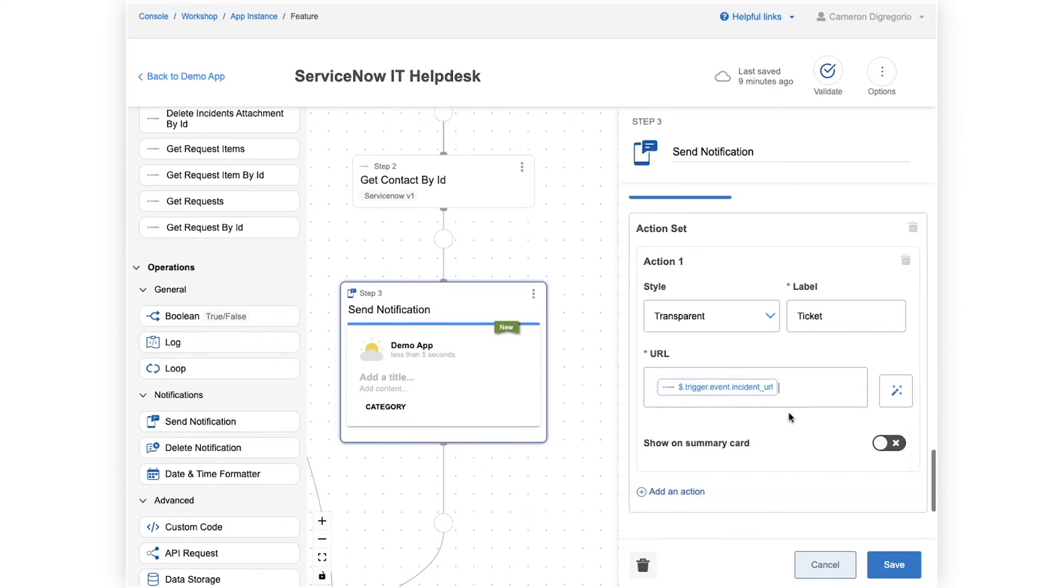
scroll(847, 435, "down", 1)
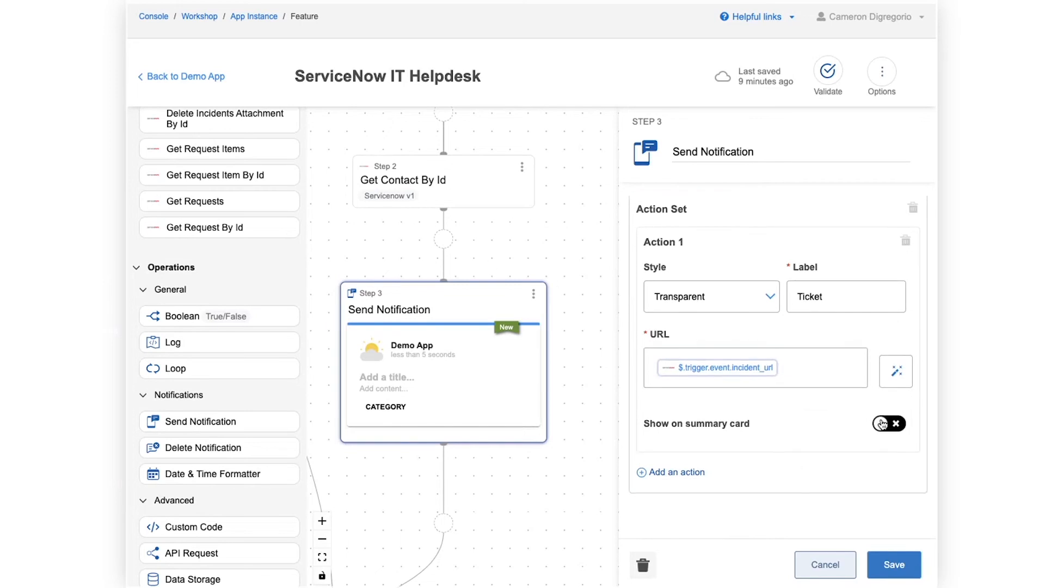
left_click(881, 424)
scroll(887, 478, "down", 2)
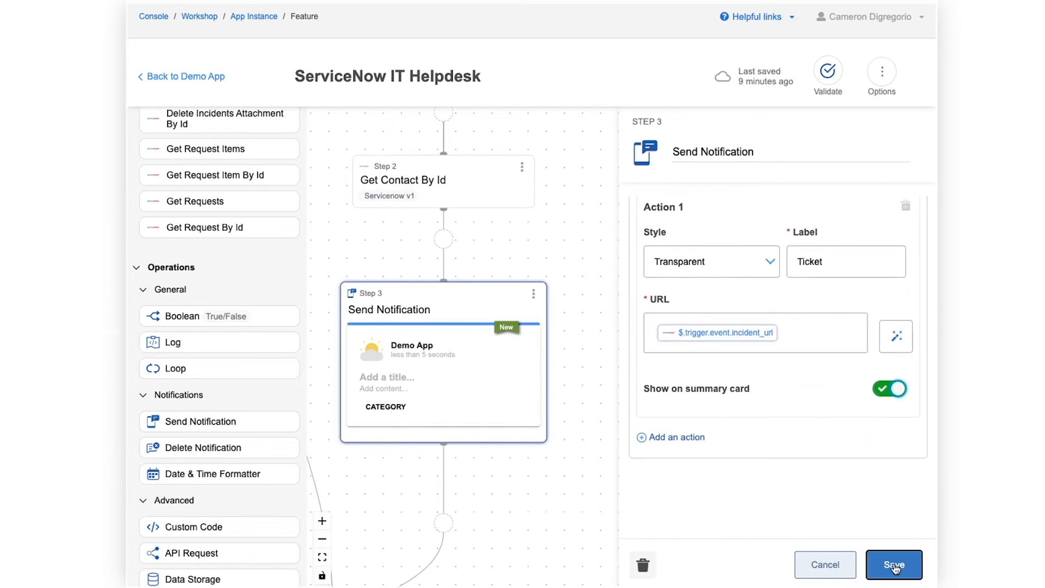
left_click(899, 576)
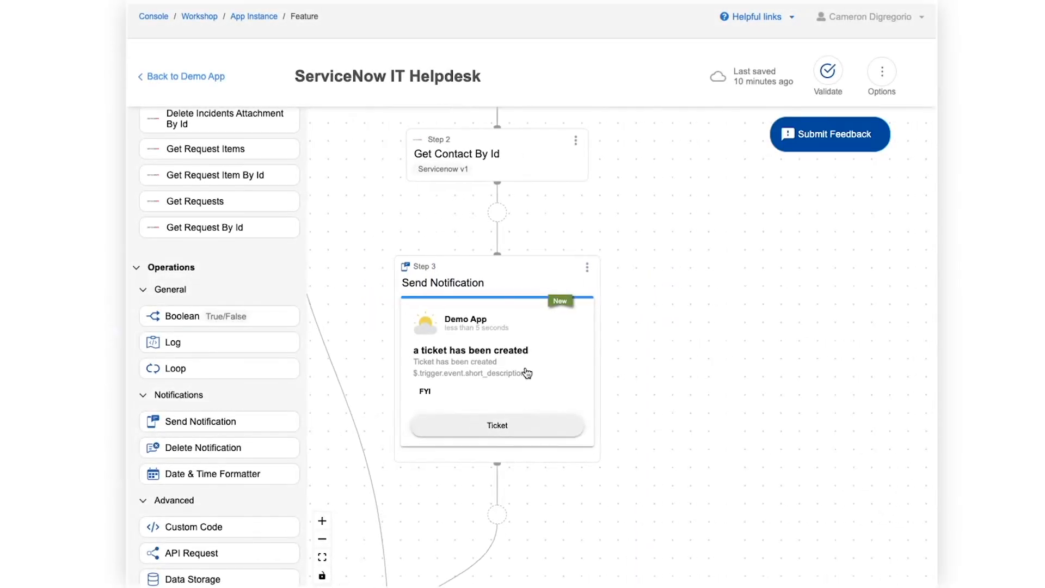
Step: Start validating the feature and fill in the trigger test data: the Assigned To user ID, State Changed on, and Event Type CREATED
left_click(828, 72)
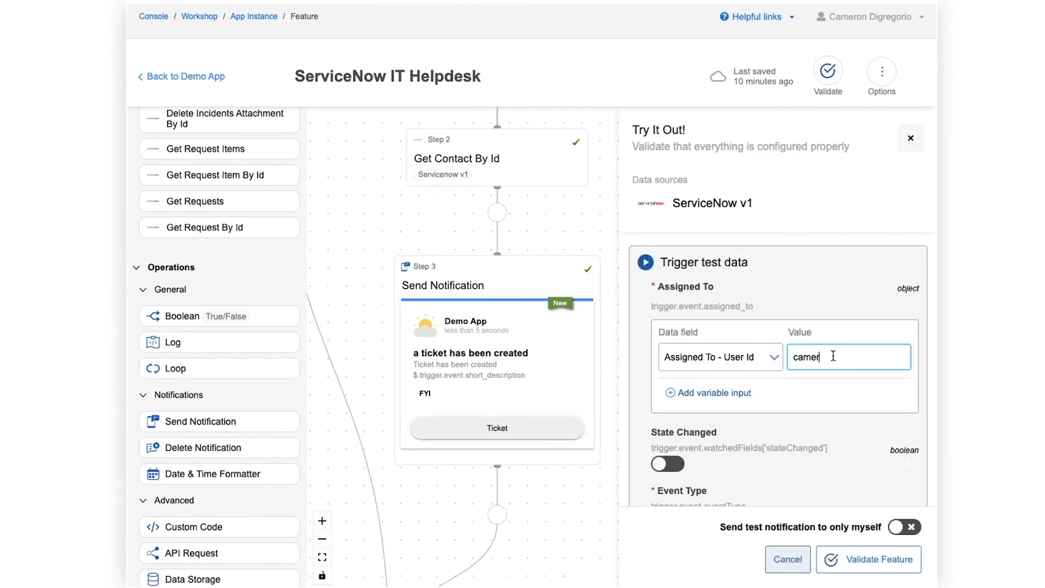
scroll(869, 408, "down", 2)
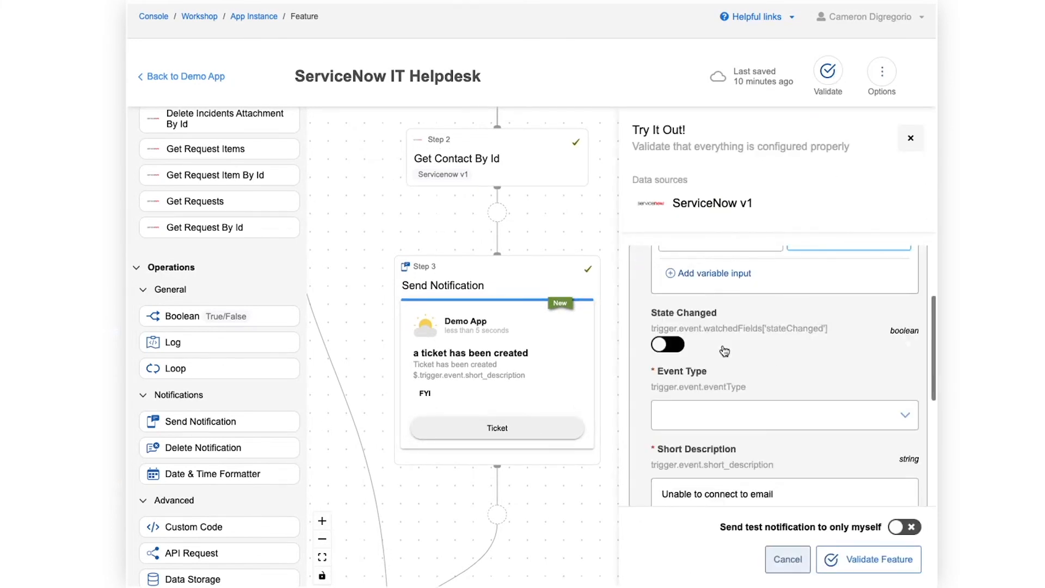
left_click(675, 345)
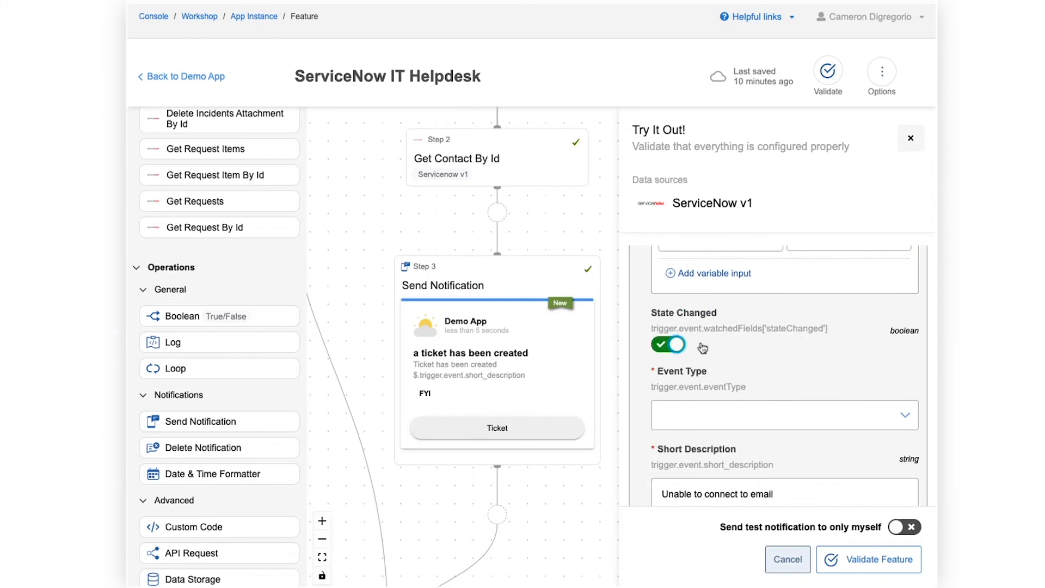
scroll(691, 327, "down", 1)
left_click(789, 358)
left_click(685, 389)
scroll(785, 321, "down", 4)
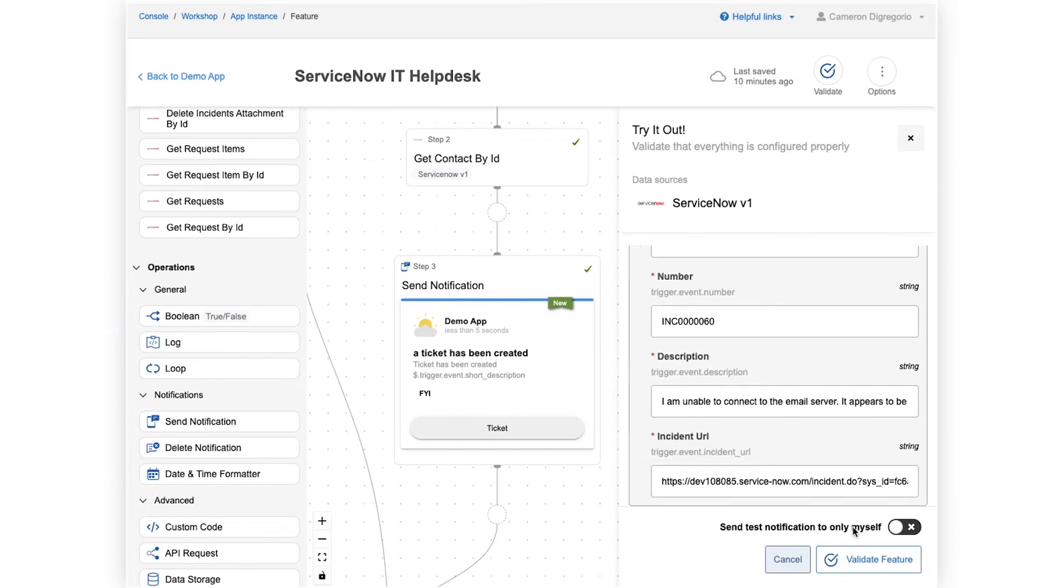
Step: Validate the feature with the test notification sent only to yourself, and activate the feature
left_click(909, 531)
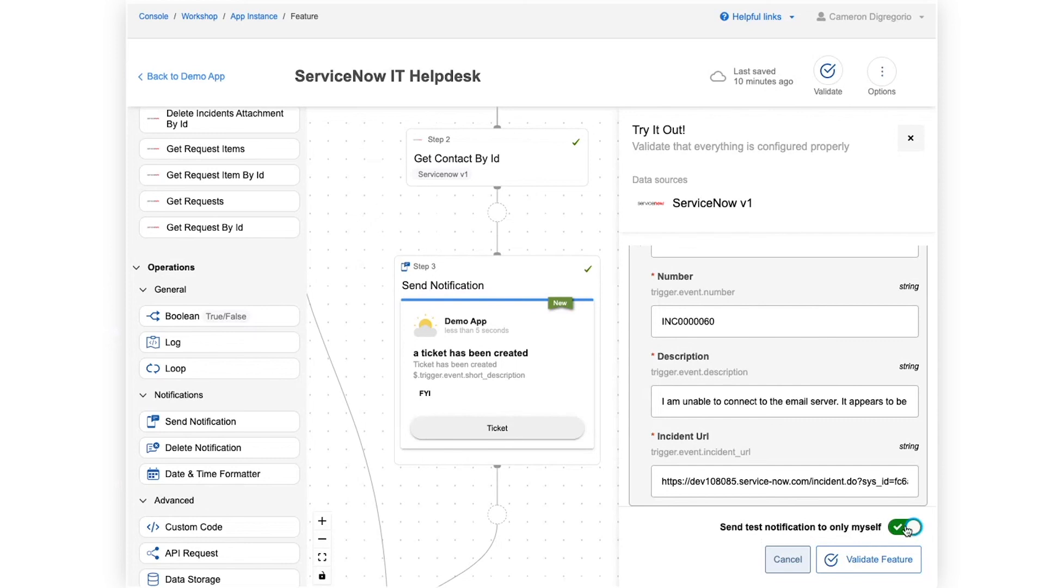
left_click(873, 560)
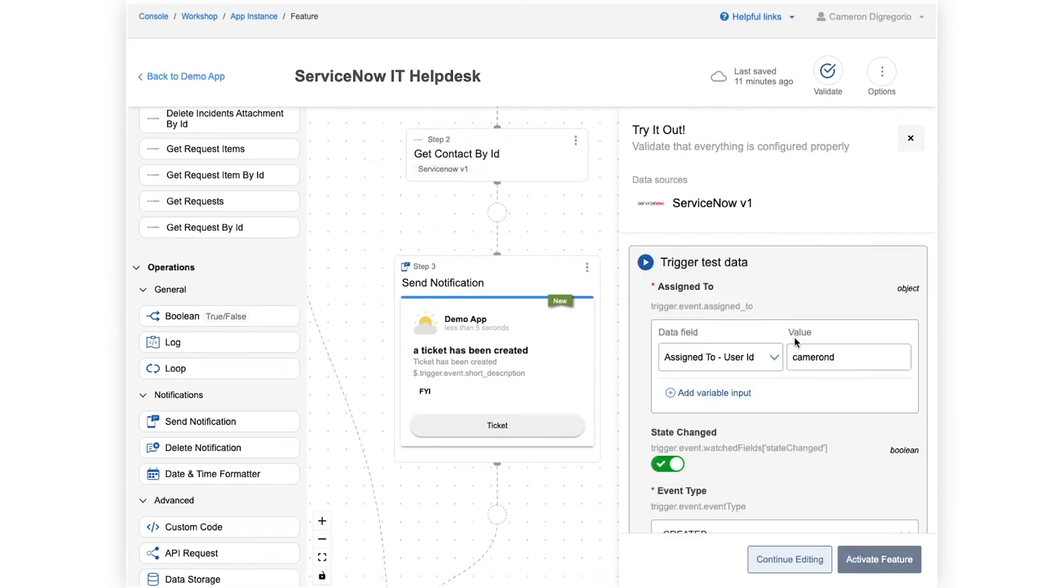
left_click(874, 560)
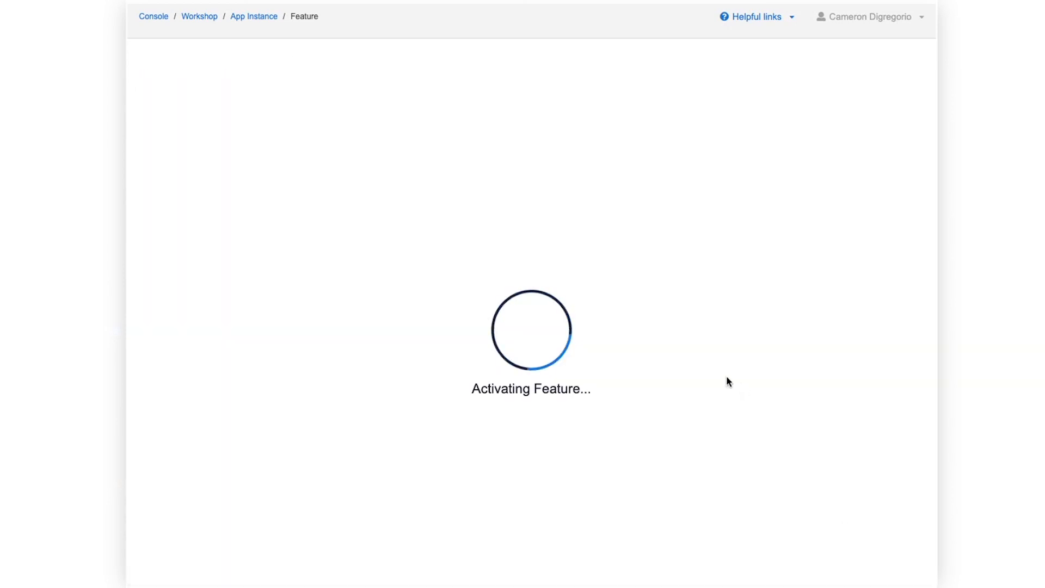